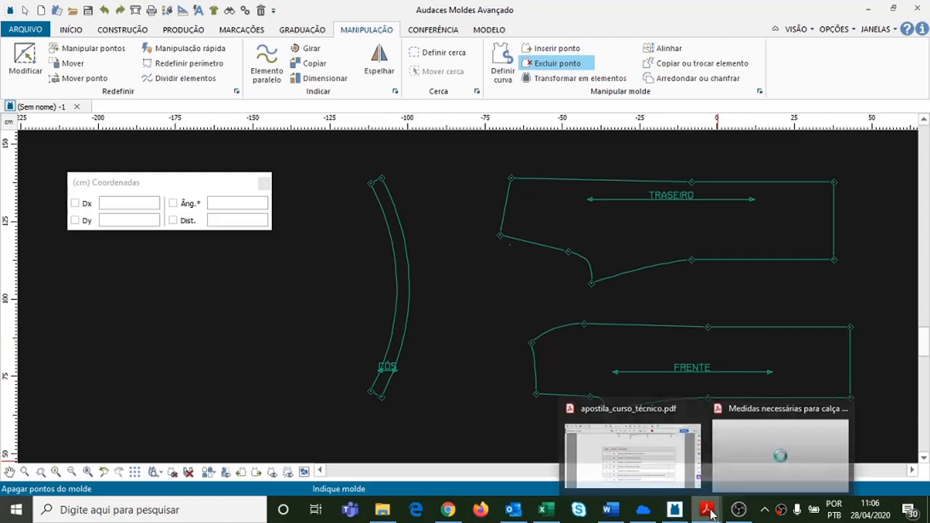
- Switch to Acrobat Reader and review the differences between sizes in the women's trousers measurement table, returning to Audaces Moldes
left_click(736, 462)
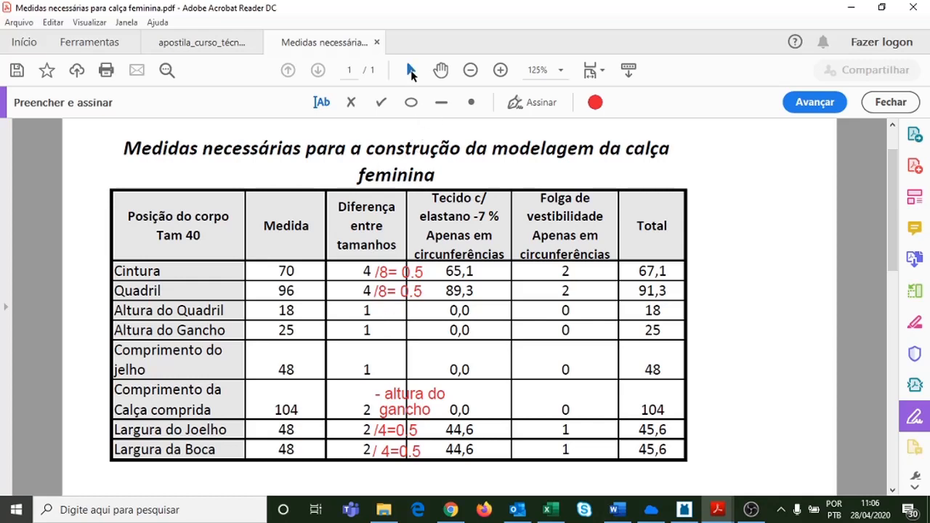
left_click(410, 70)
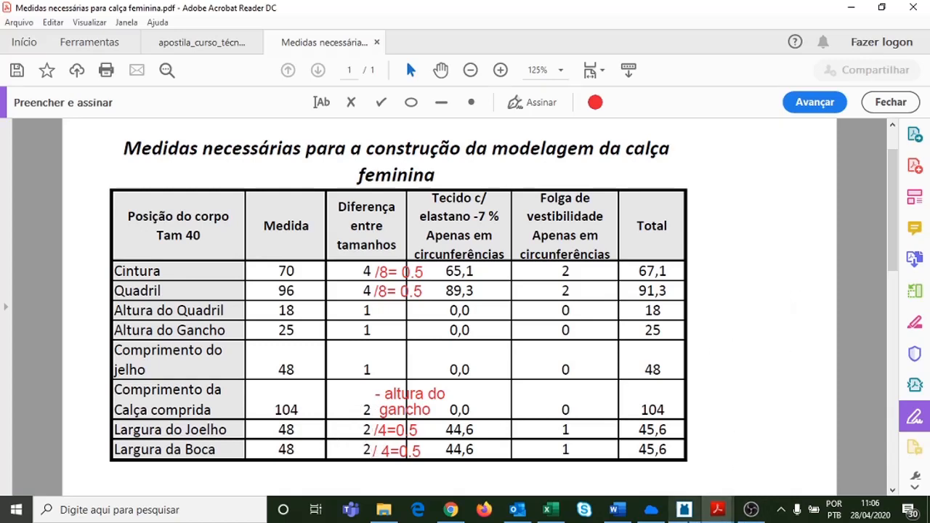
mouse_move(684, 509)
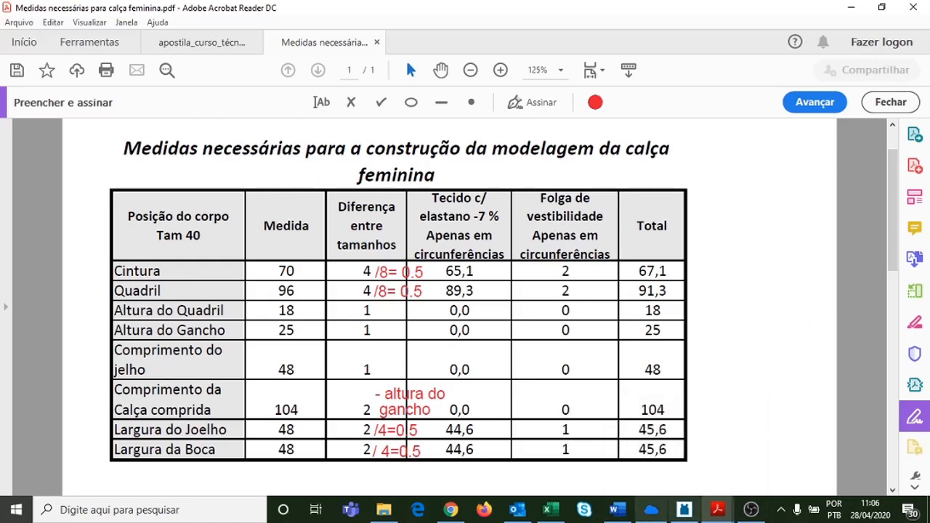
left_click(687, 512)
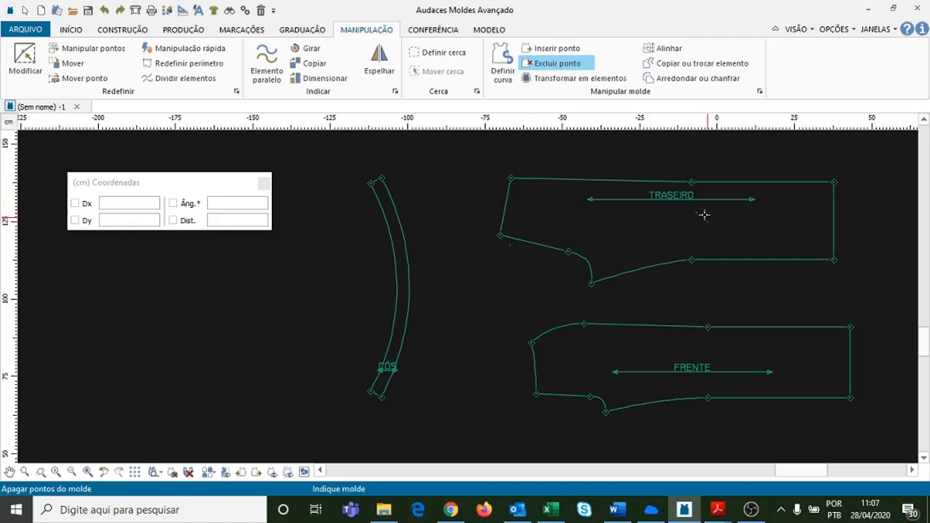
scroll(700, 212, "down", 2)
scroll(712, 189, "up", 2)
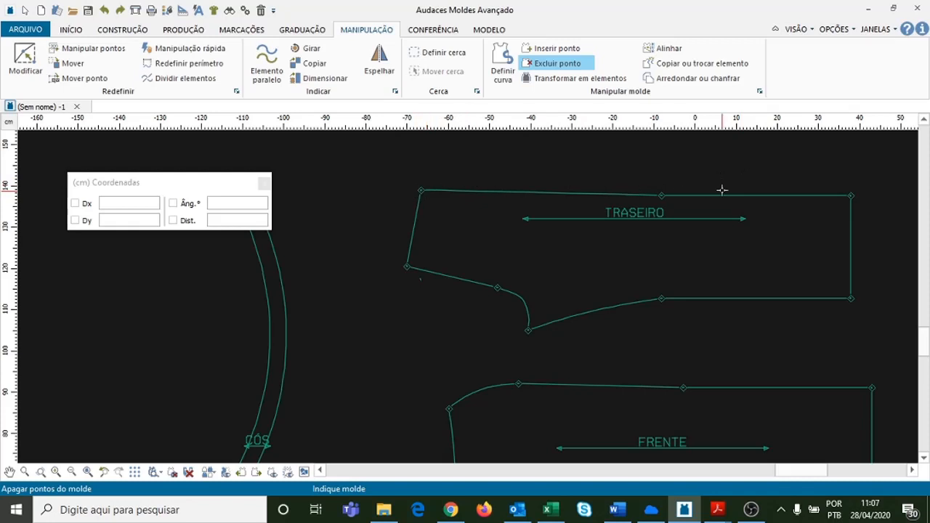
scroll(707, 230, "down", 1)
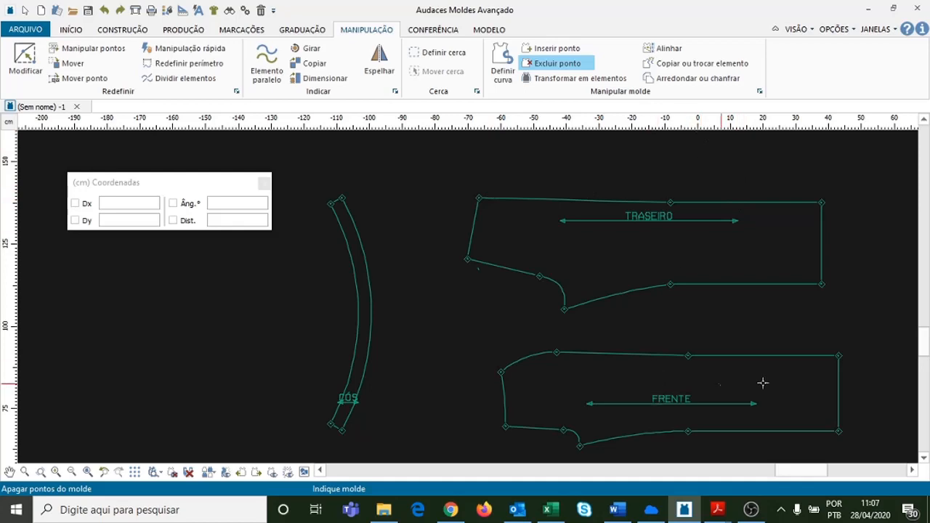
scroll(789, 383, "down", 1)
scroll(789, 383, "down", 1)
scroll(821, 438, "up", 2)
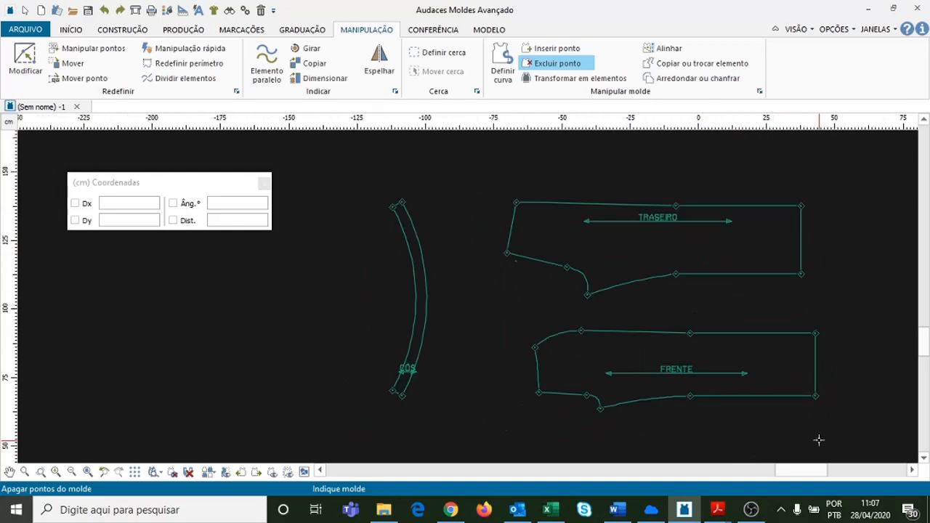
- Consult the back and front trouser grading diagram in apostila_curso_técnico.pdf in Acrobat Reader, and return to Audaces Moldes
mouse_move(718, 509)
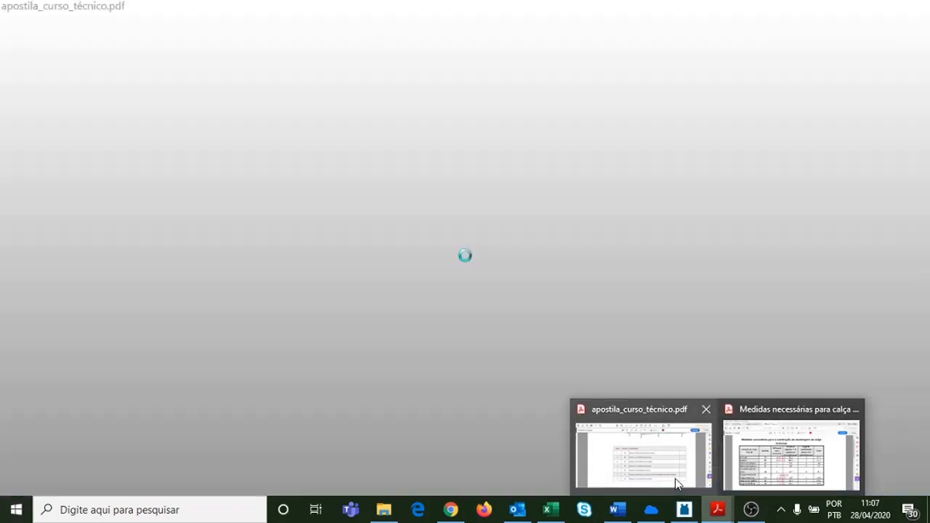
left_click(675, 478)
scroll(627, 348, "up", 3)
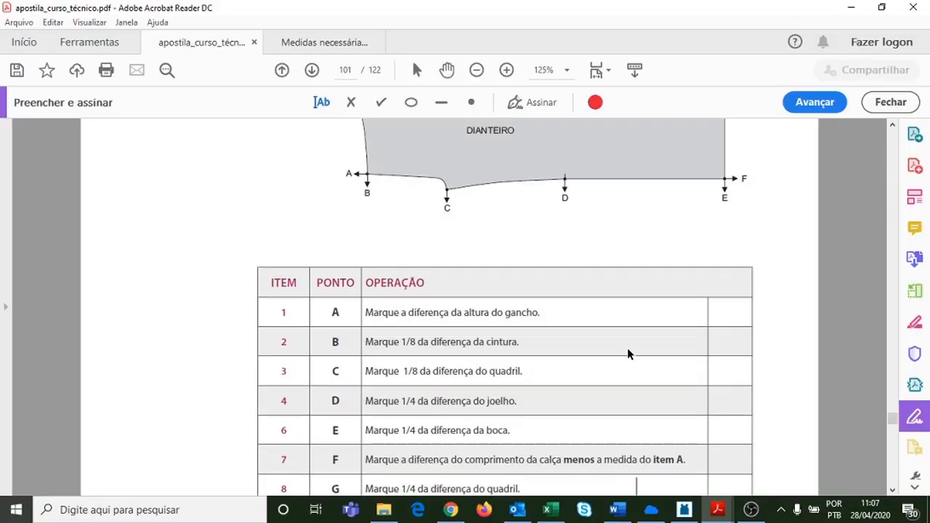
scroll(631, 371, "up", 5)
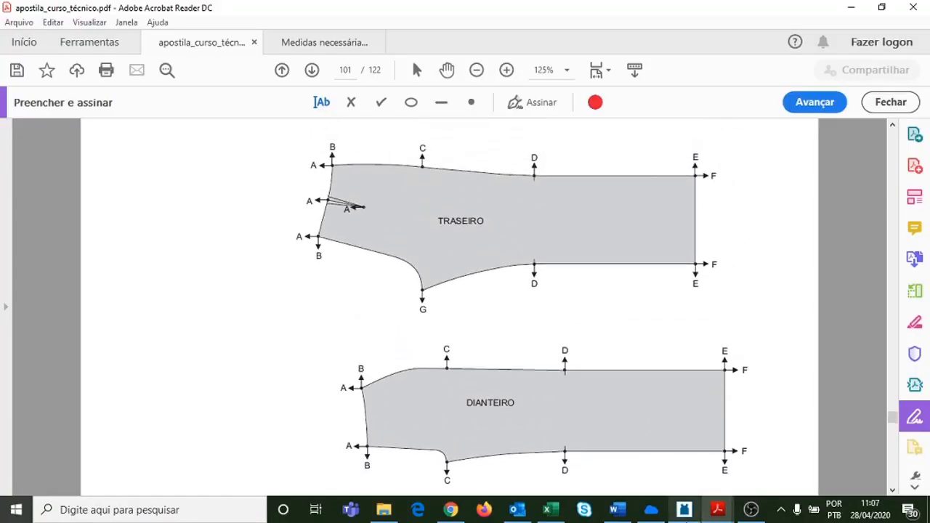
left_click(684, 508)
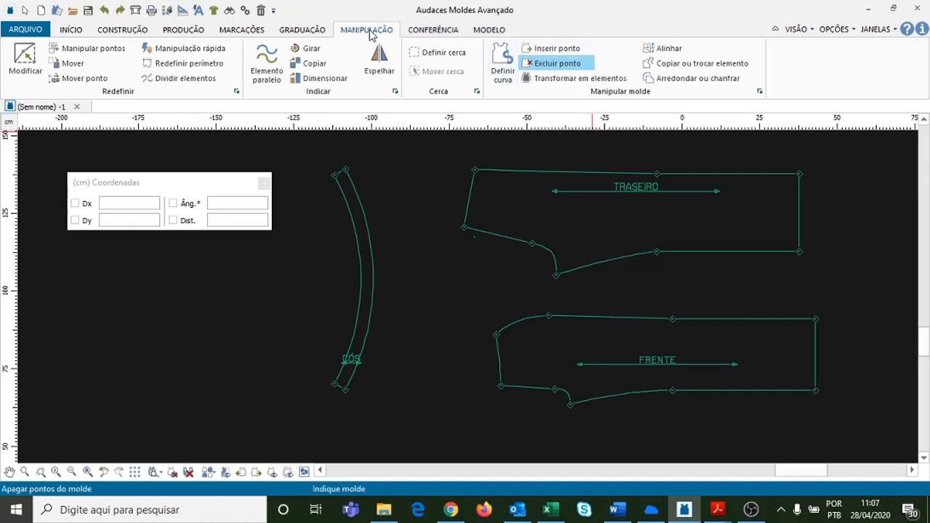
- Insert a control point on the upper side edge of the TRASEIRO piece, between the waist corner and the knee point
left_click(547, 48)
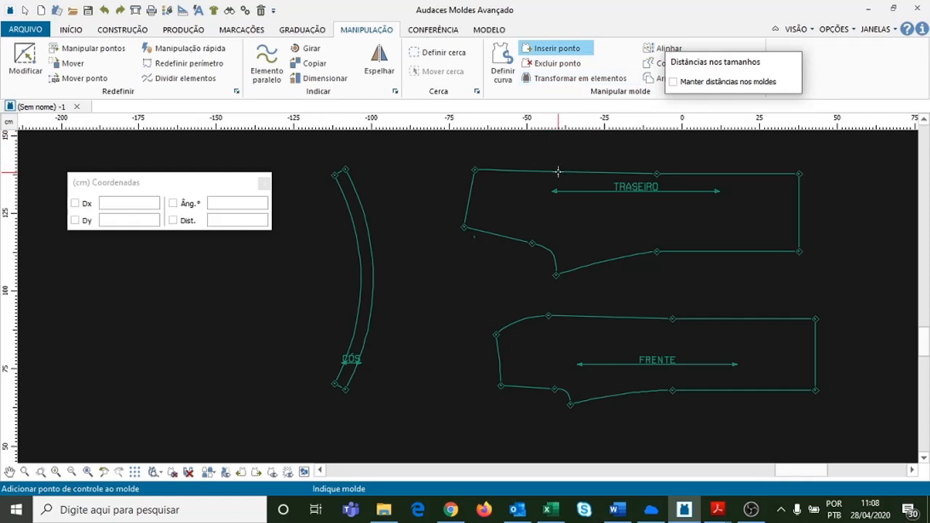
left_click(558, 172)
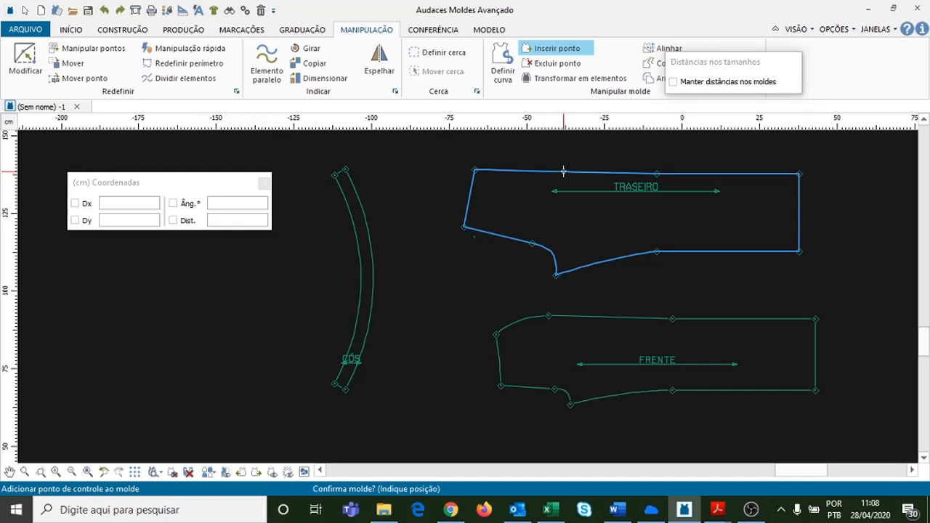
left_click(564, 171)
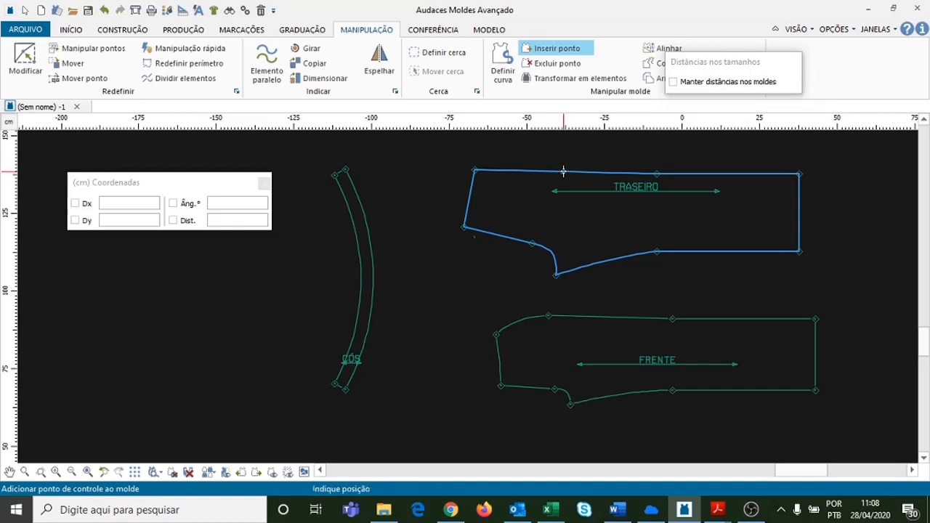
right_click(883, 196)
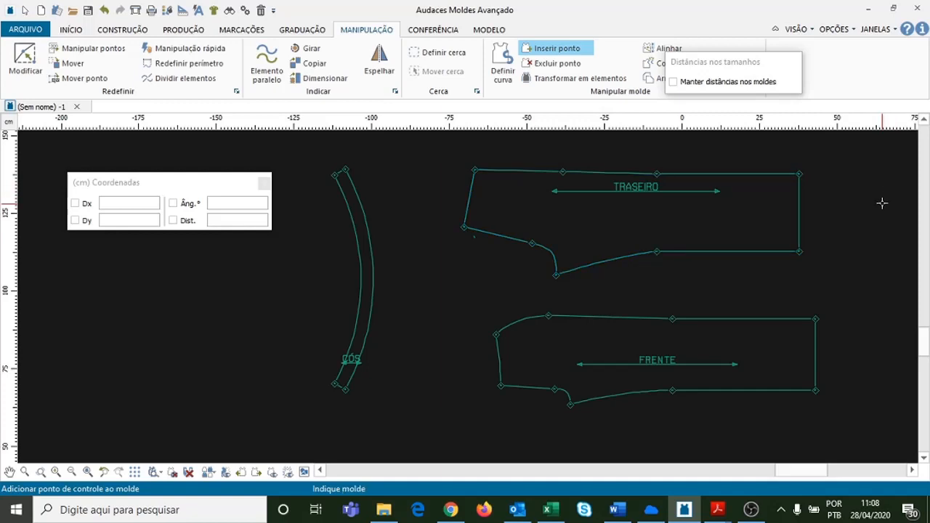
- Start grading by table and assign the 36-50(40) size range to the model
left_click(304, 29)
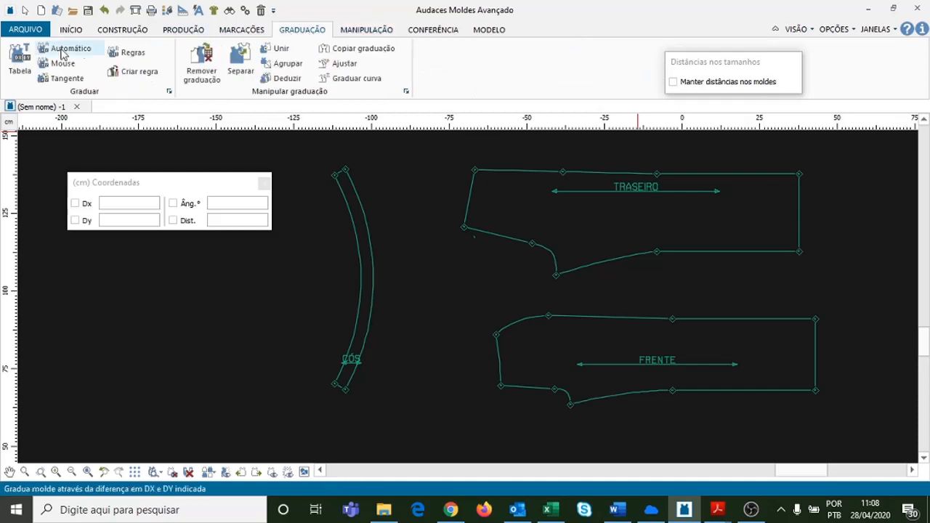
left_click(18, 71)
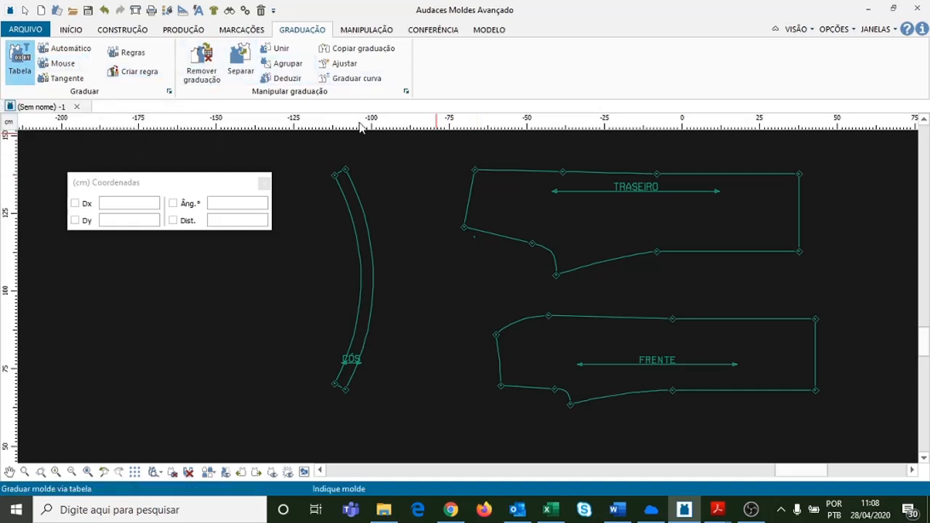
left_click(475, 170)
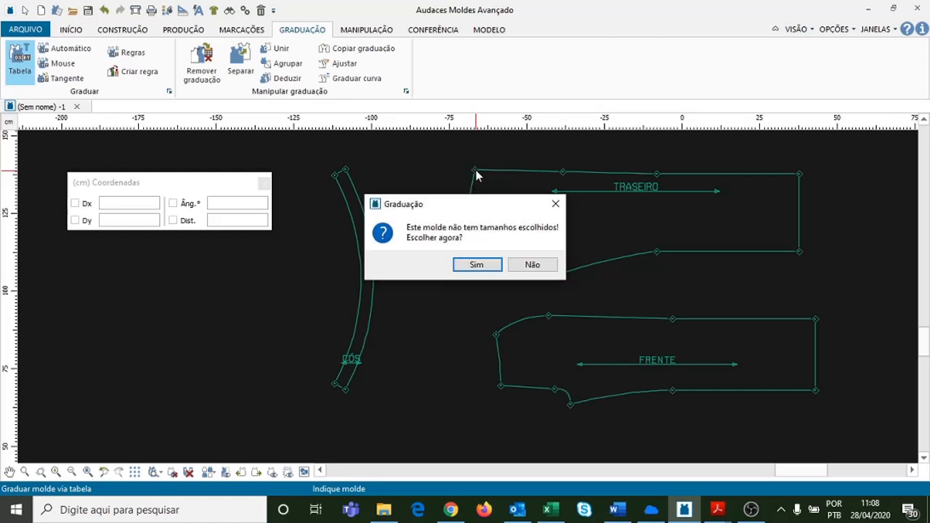
left_click(476, 266)
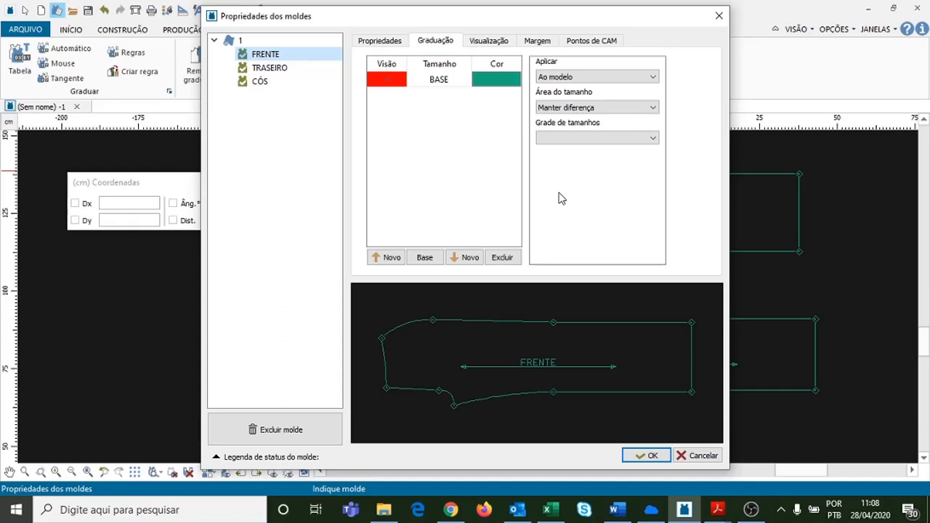
left_click(568, 139)
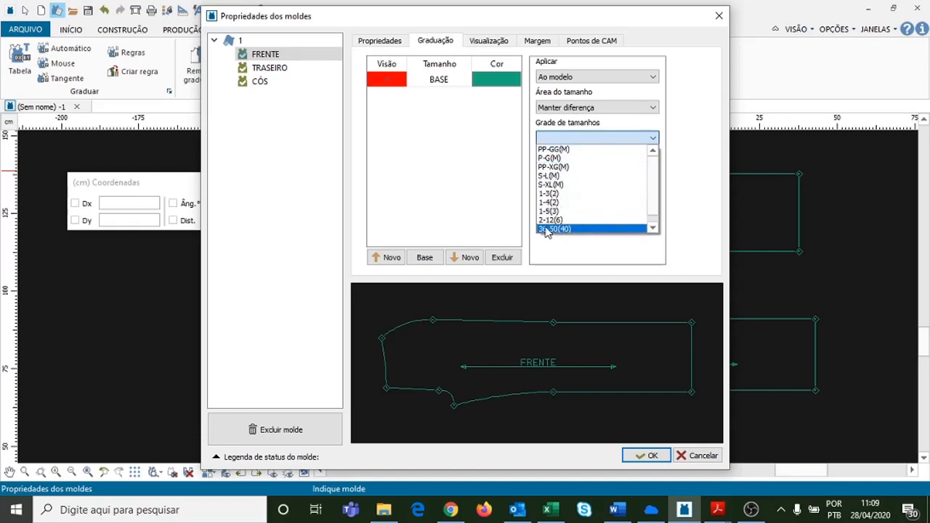
scroll(618, 209, "down", 1)
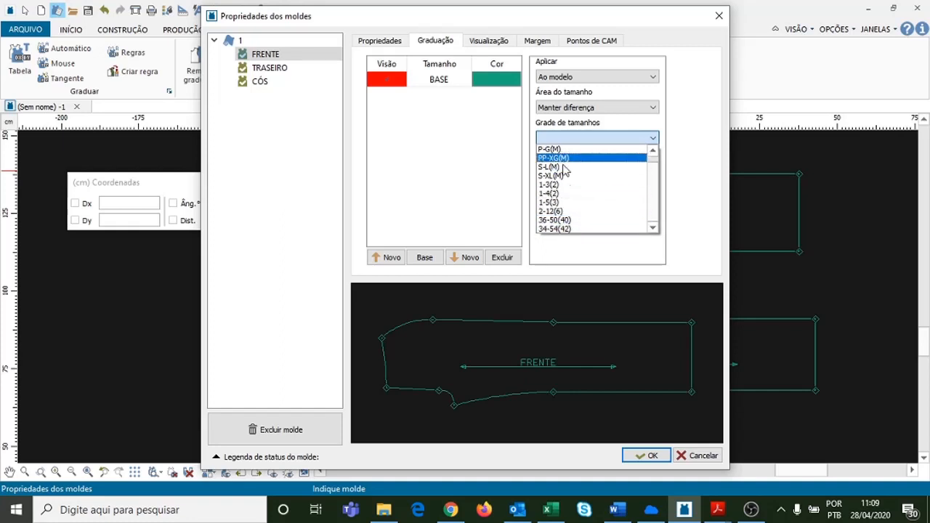
left_click(612, 220)
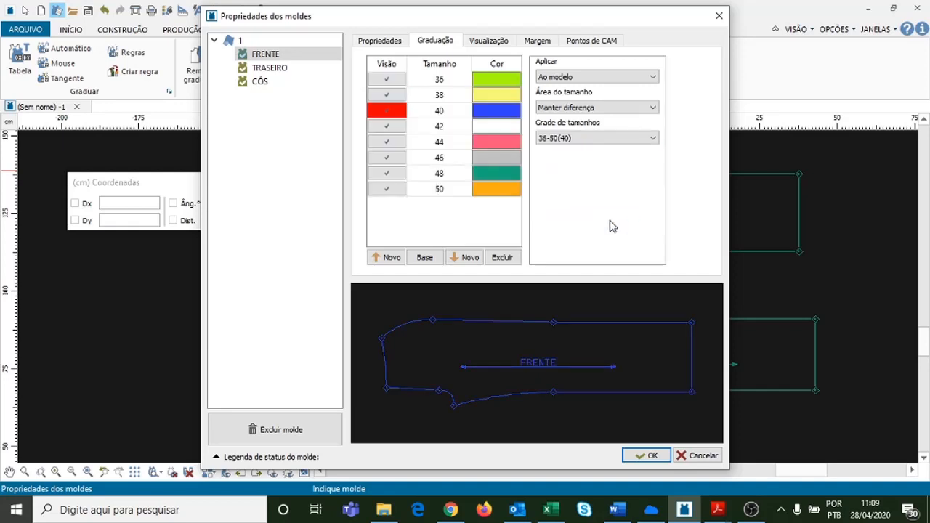
- Delete sizes 48 and 50 from the model's size list
left_click(440, 178)
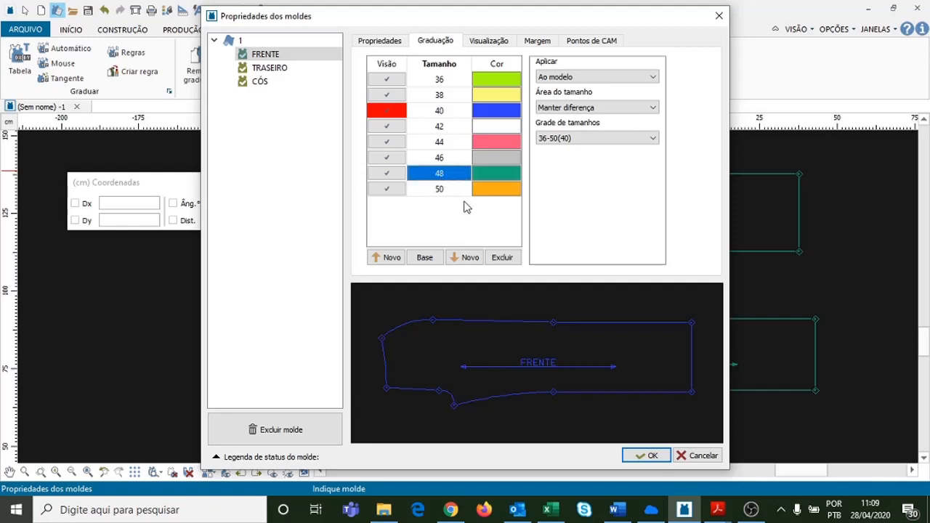
left_click(508, 263)
left_click(453, 176)
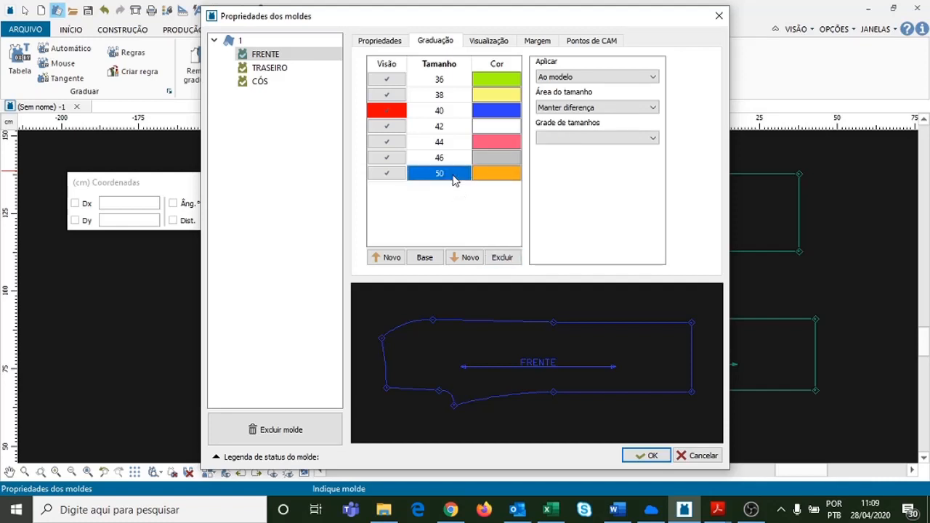
left_click(501, 259)
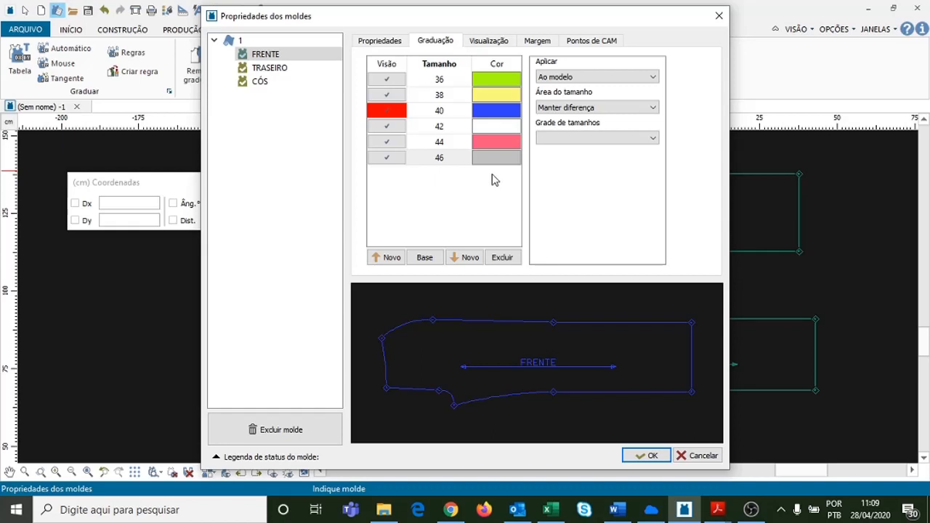
- Set the colour of size 36 to red and size 46 to dark green, and accept the piece properties
double_click(500, 80)
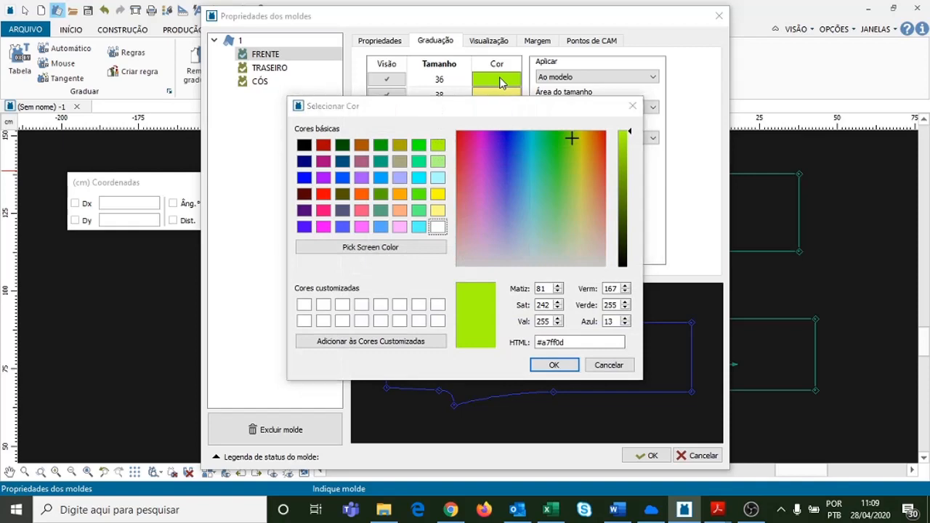
left_click(324, 194)
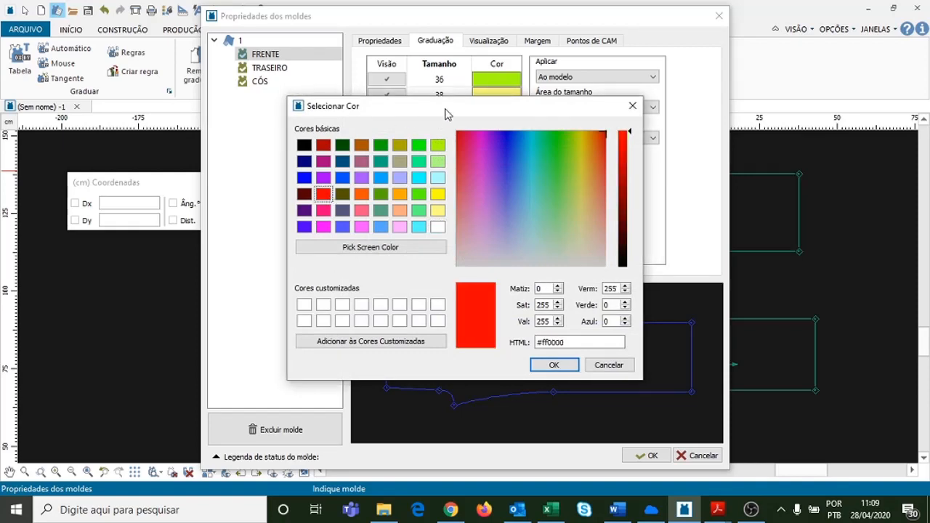
left_click(560, 363)
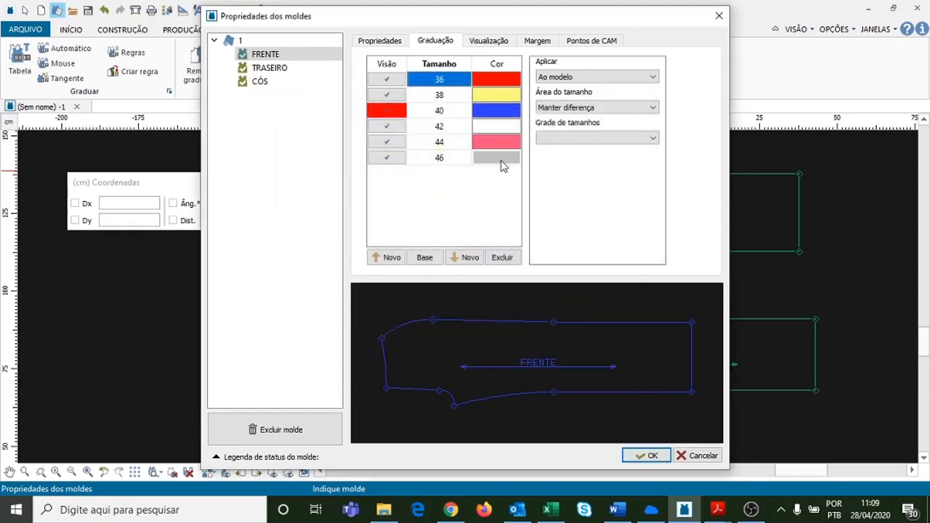
double_click(501, 159)
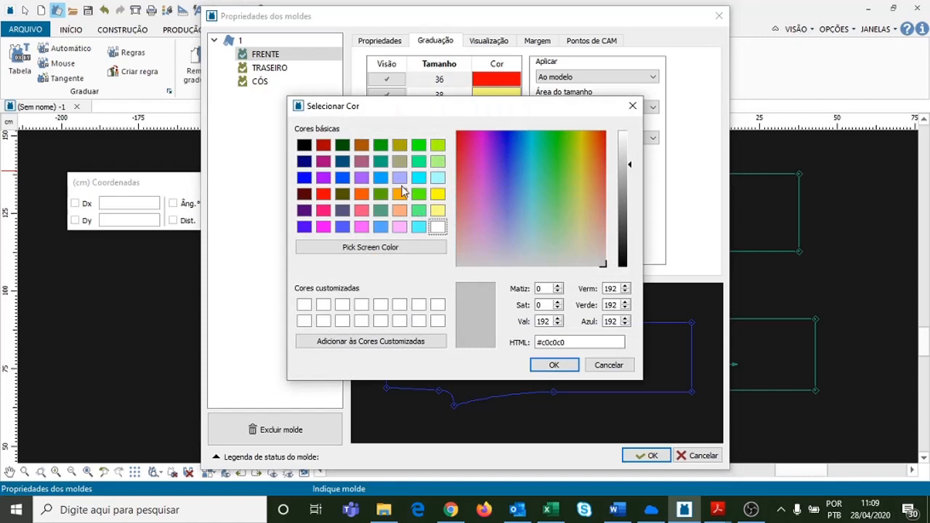
left_click(382, 146)
left_click(560, 365)
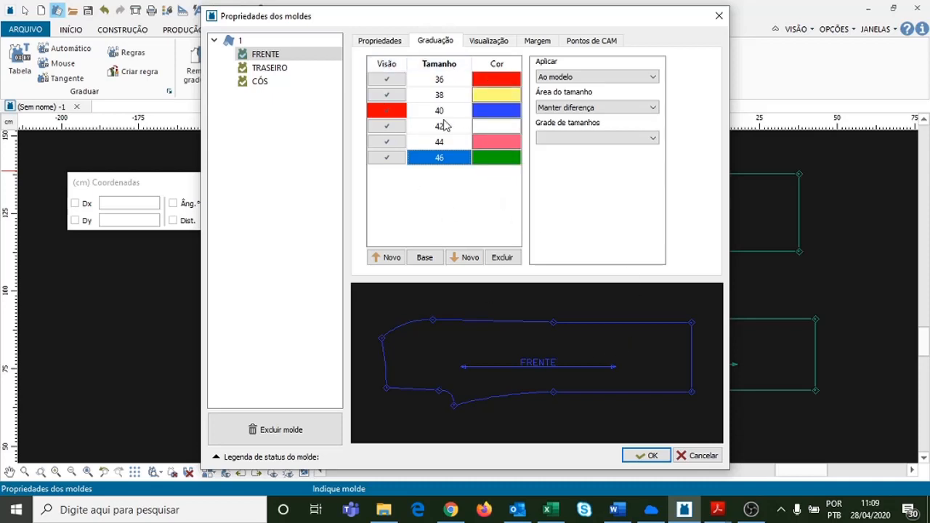
left_click(639, 460)
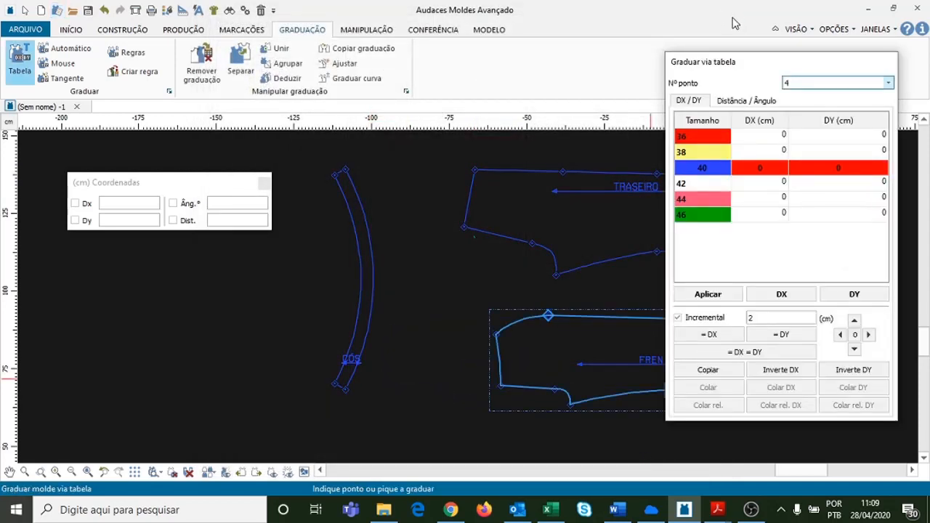
- Move the table grading window clear of the pieces, and check the size differences in the measurements PDF in Acrobat Reader
left_click_drag(702, 69, 242, 82)
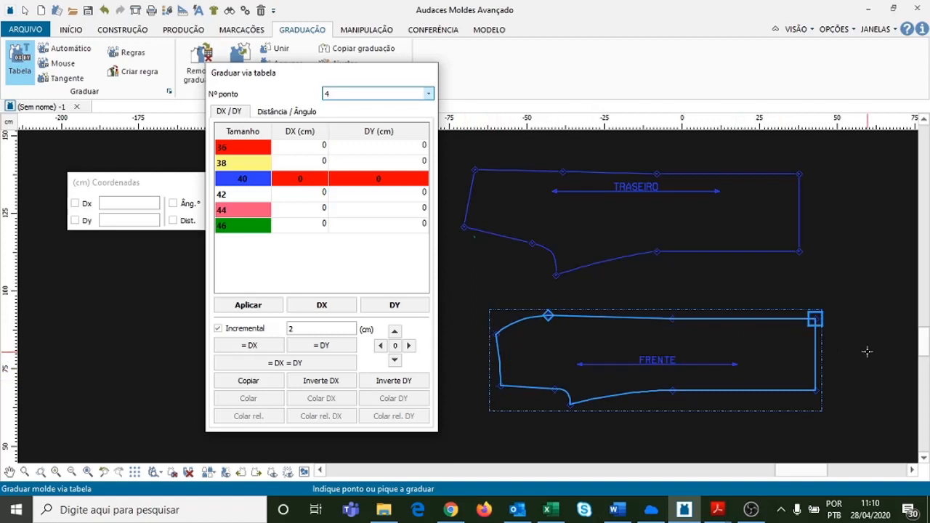
left_click(714, 511)
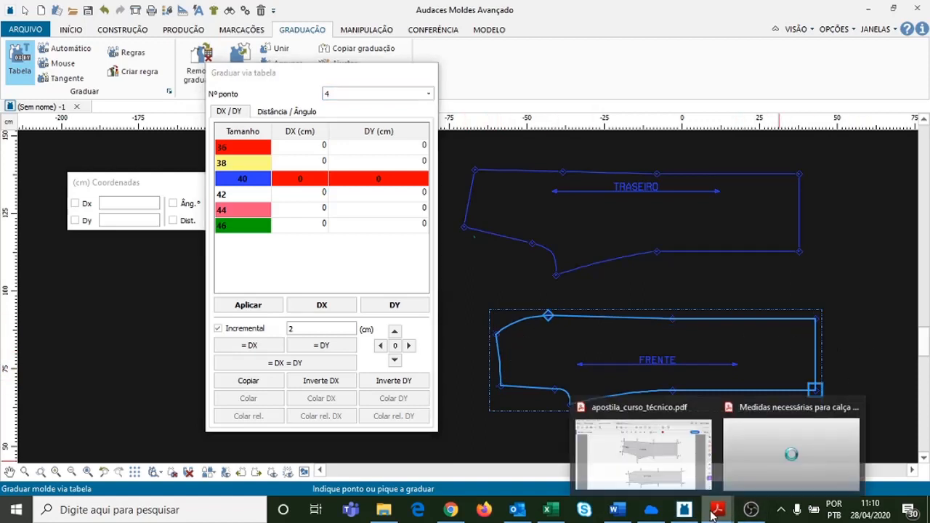
left_click(755, 476)
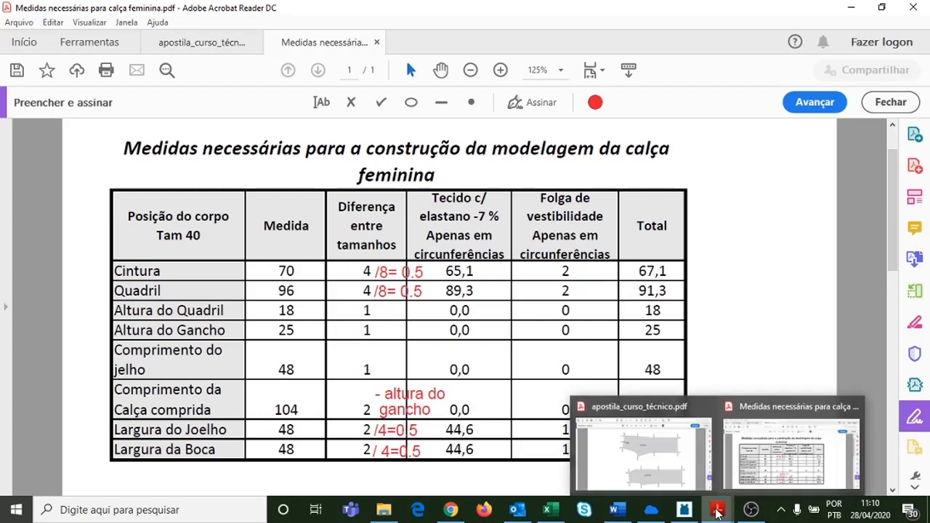
left_click(687, 512)
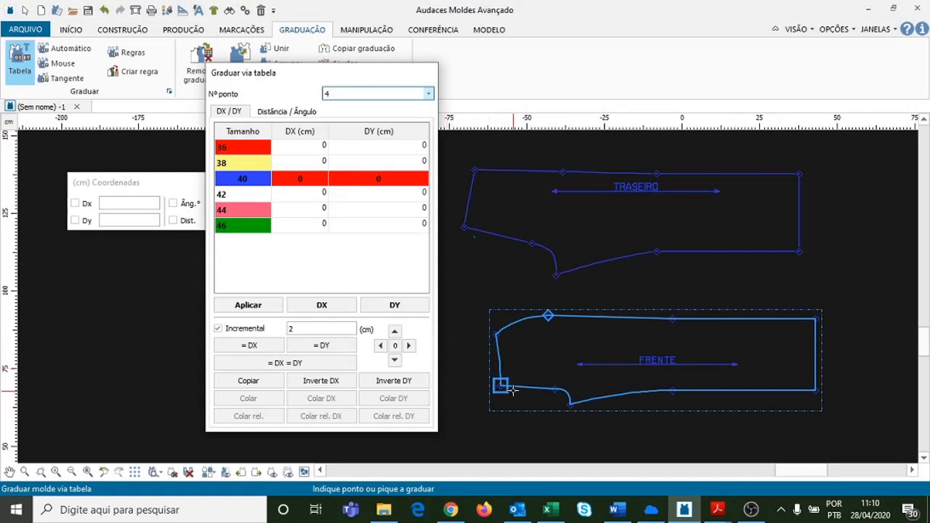
- Grade the two waist points of the FRENTE piece outward in DX by an incremental 1 cm per size
scroll(502, 389, "up", 1)
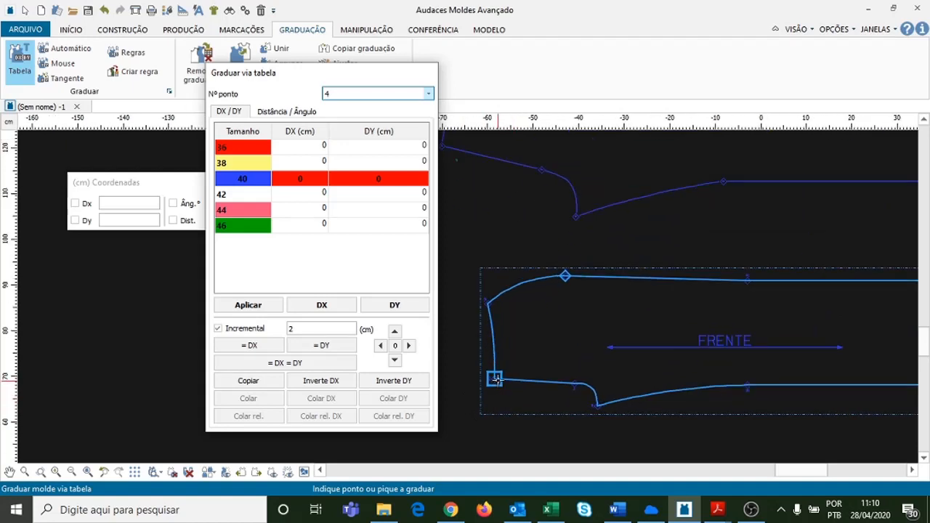
left_click(494, 379)
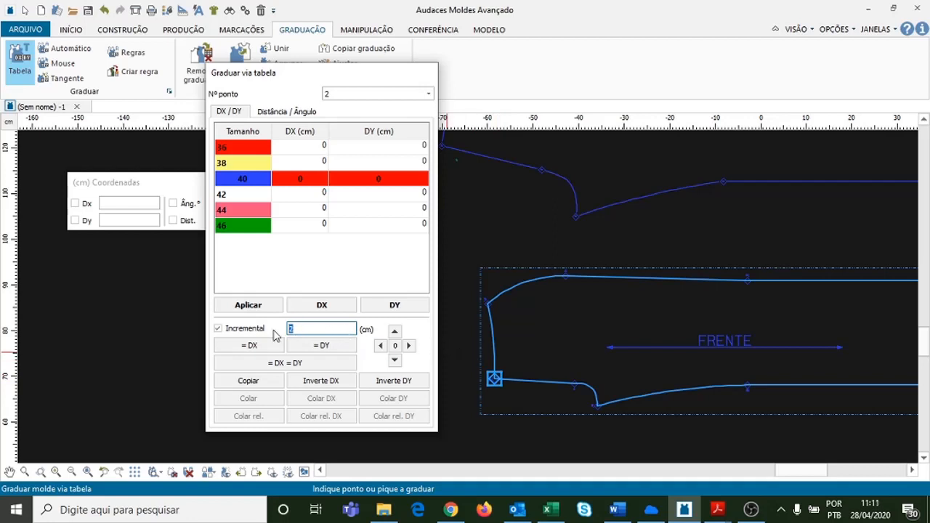
left_click(381, 347)
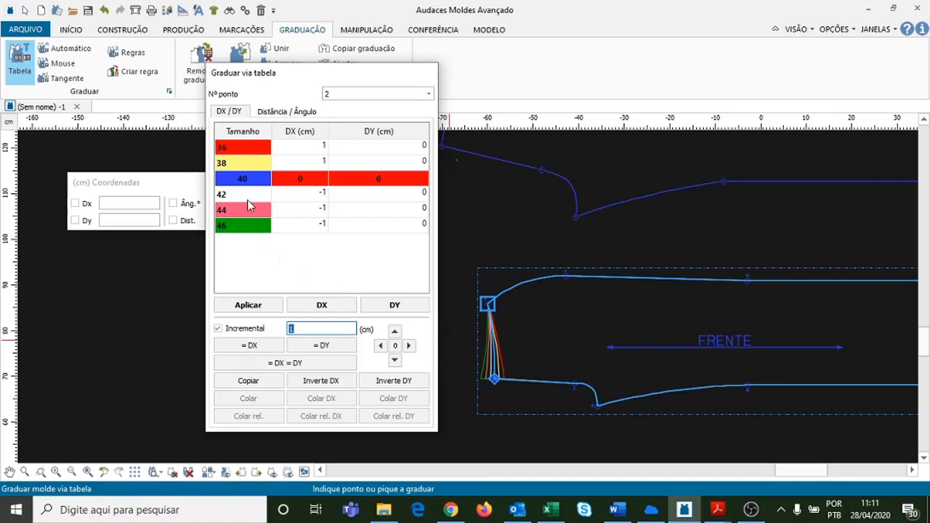
left_click(490, 304)
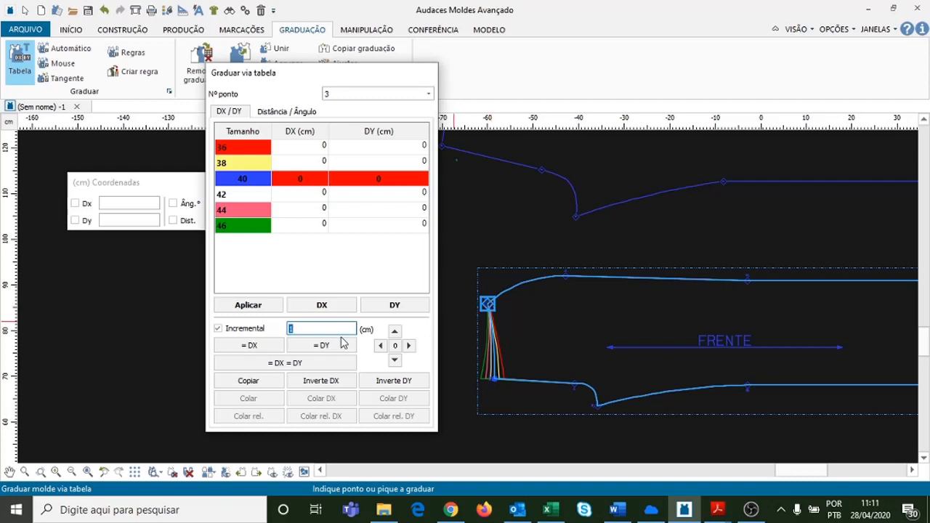
left_click(380, 347)
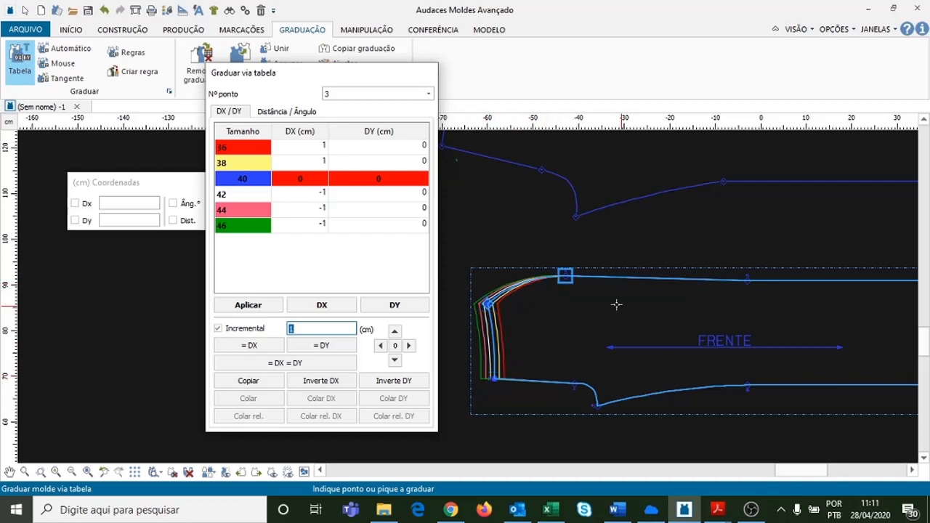
- Switch to Acrobat Reader and check the differences between sizes in the women's trouser measurements PDF
scroll(548, 348, "down", 2)
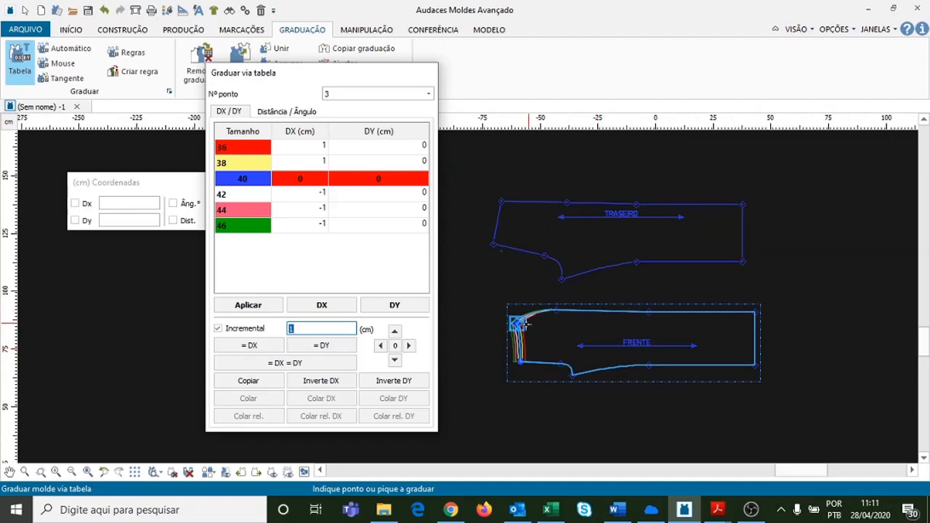
left_click(552, 510)
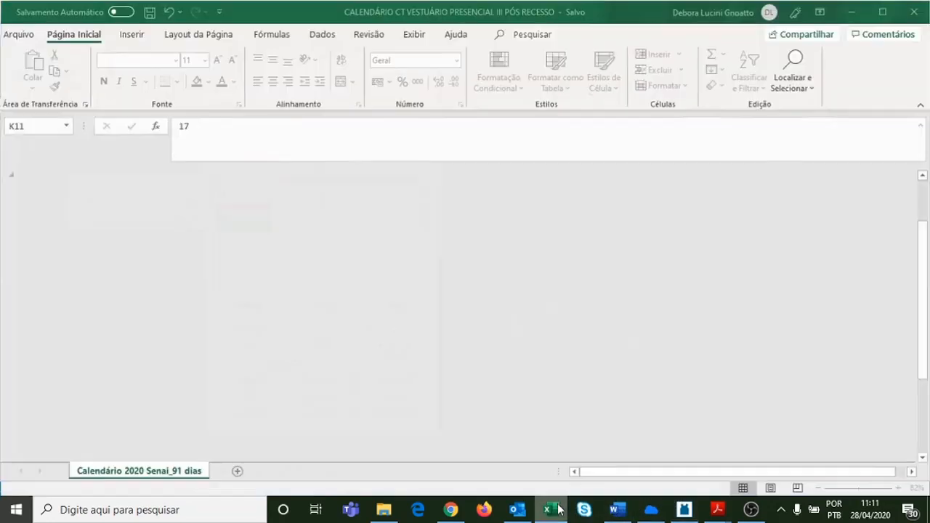
mouse_move(718, 509)
left_click(732, 480)
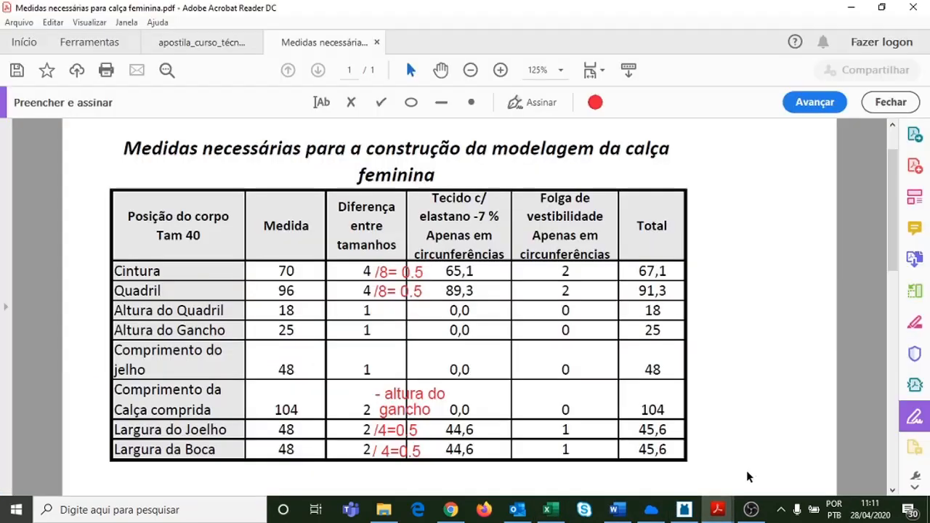
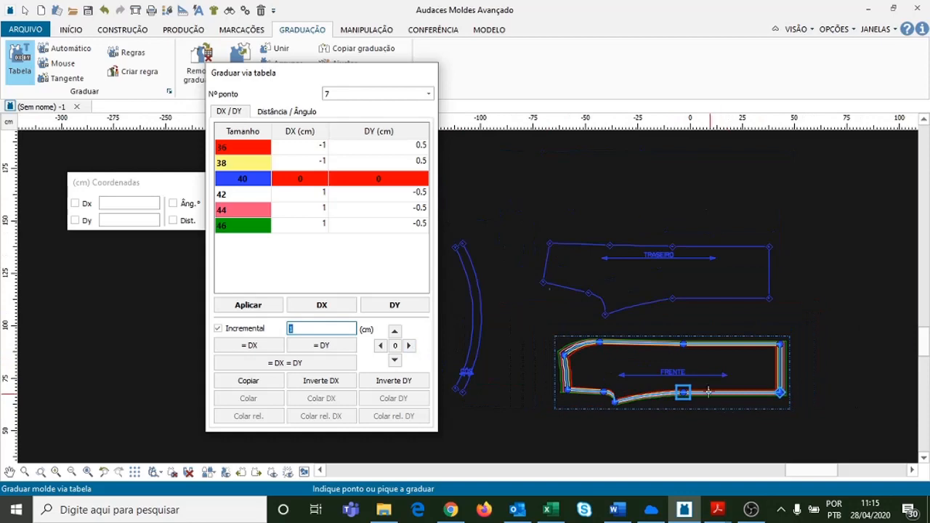
- Inspect the graded outlines along the FRENTE piece's crotch and inner leg, and end its table grading
scroll(624, 364, "up", 3)
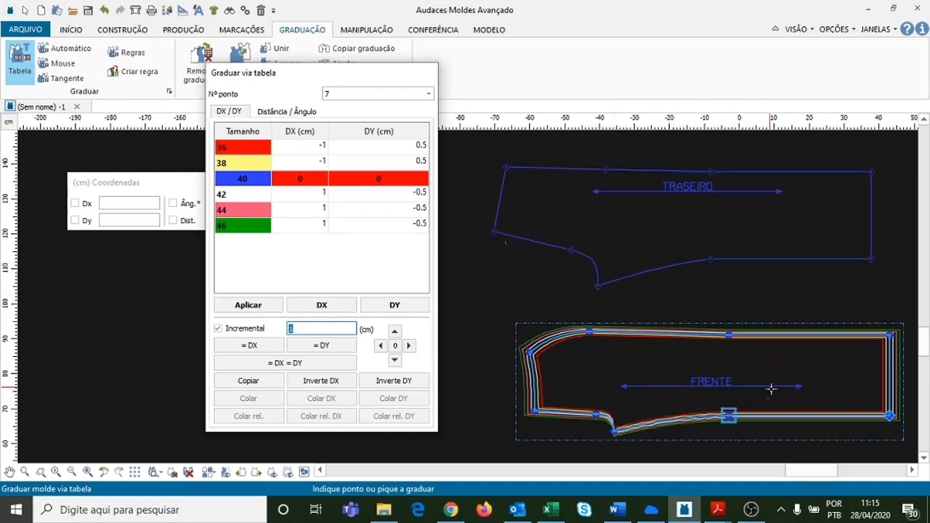
scroll(616, 430, "up", 3)
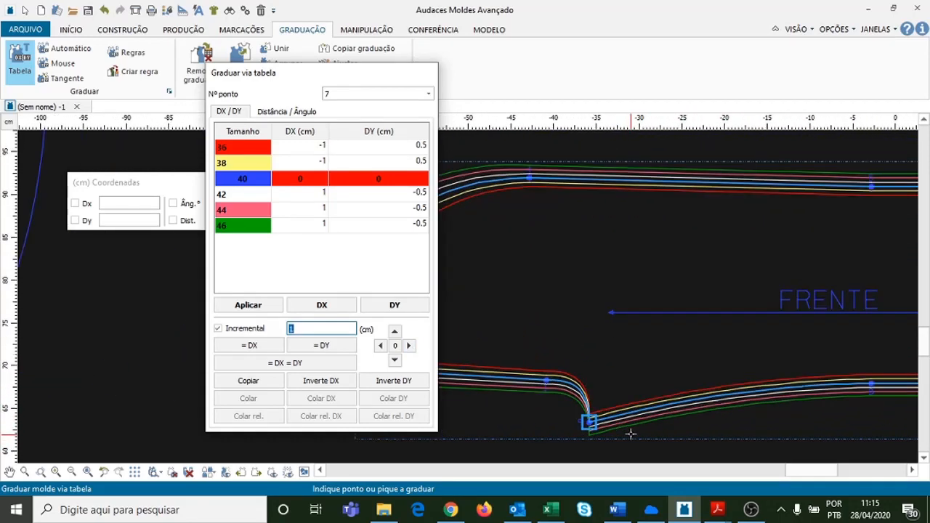
scroll(631, 434, "down", 3)
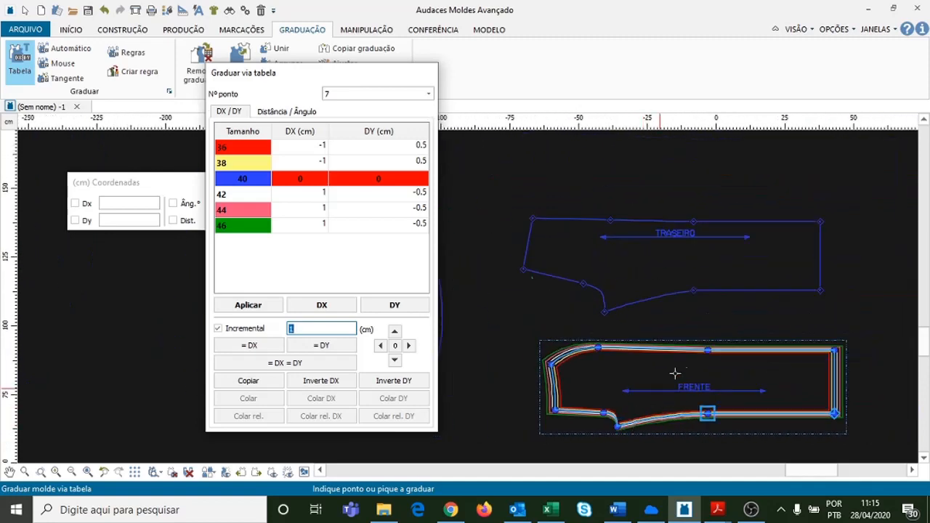
key("Escape")
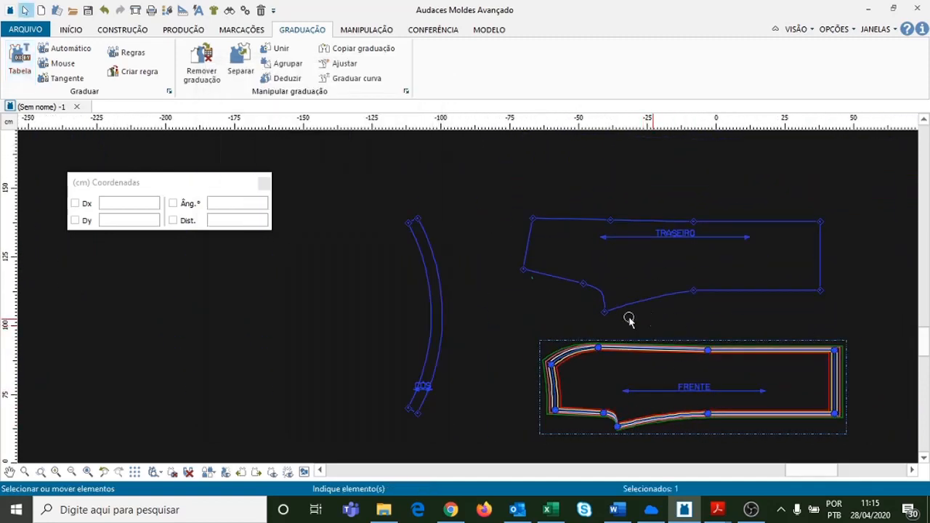
- Start table grading on the TRASEIRO piece and grade its crotch tip, crotch curve and centre-back waist points 0.5 cm downward in DY
left_click(605, 307)
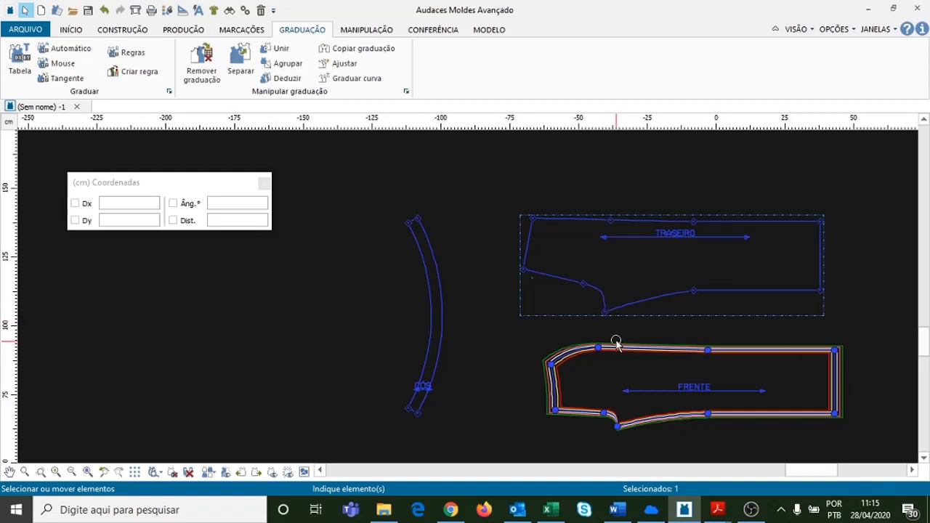
left_click(22, 64)
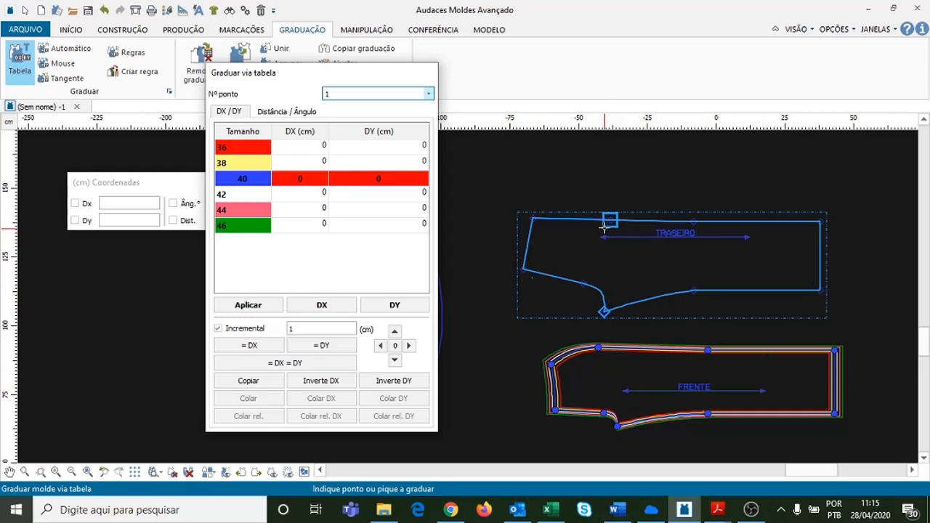
key("Escape")
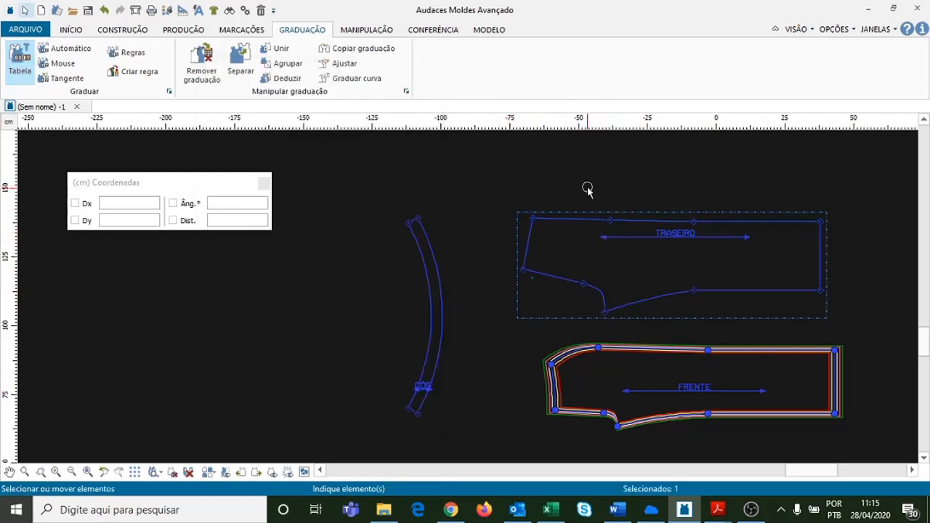
left_click(32, 76)
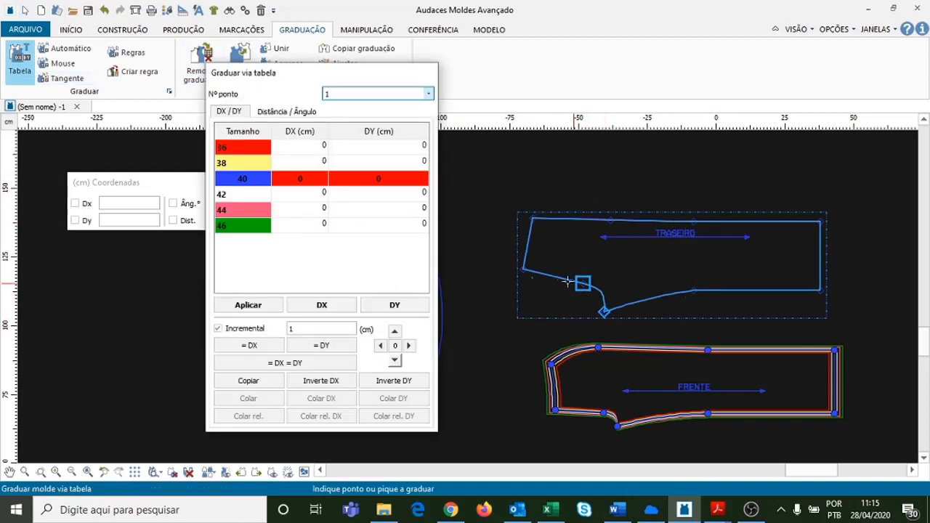
left_click(605, 311)
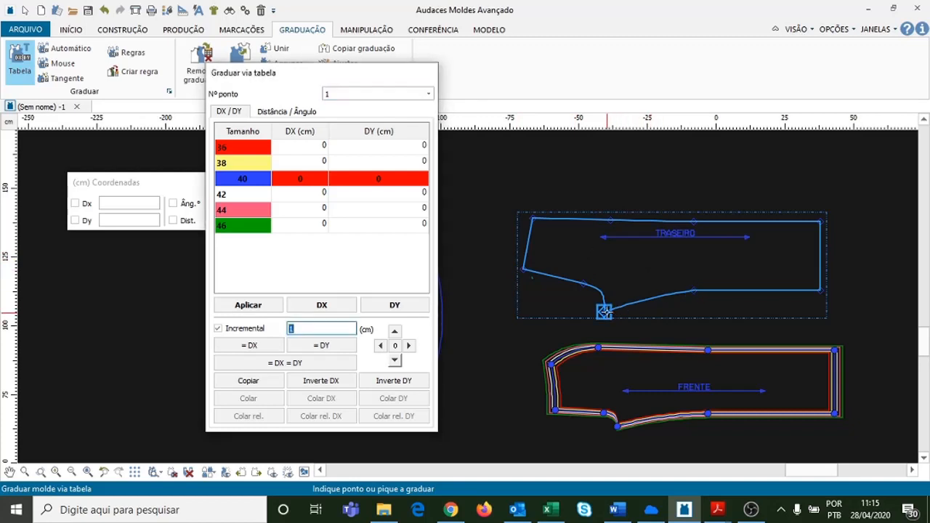
left_click(584, 282)
left_click(528, 273)
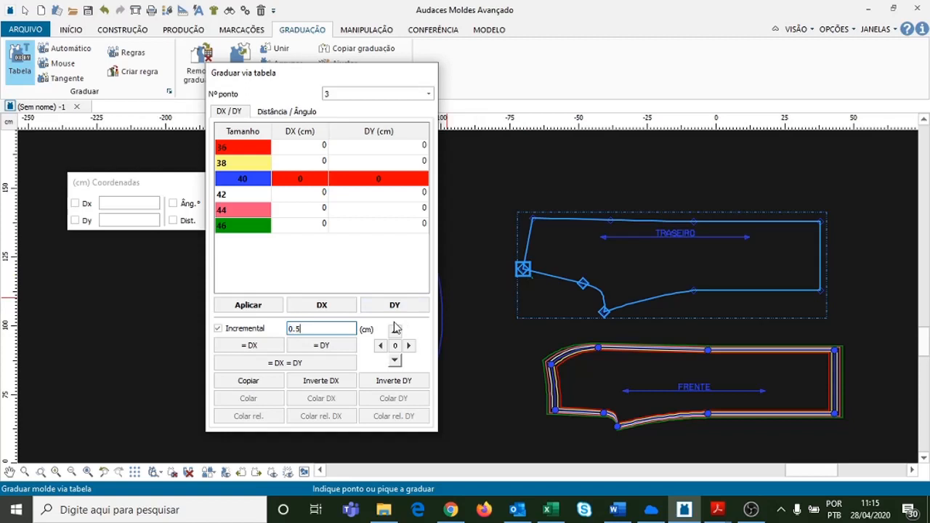
left_click(395, 364)
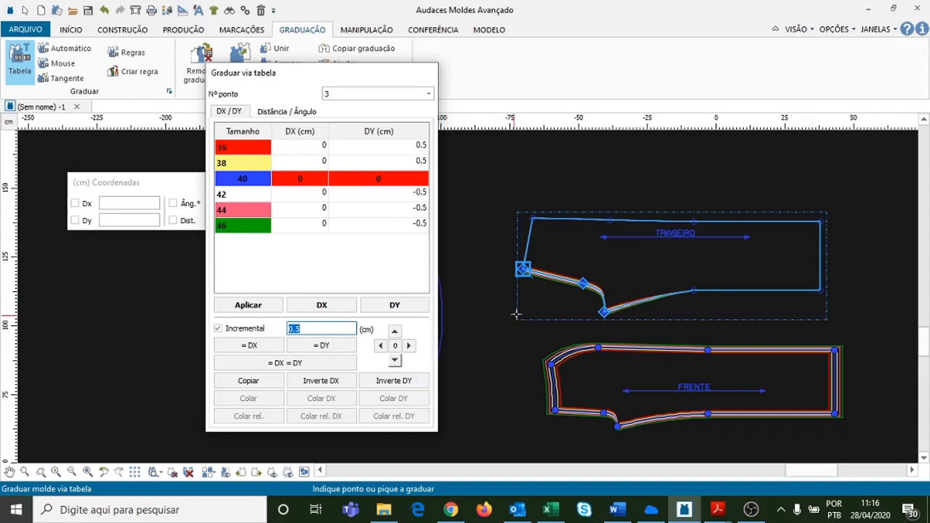
- Grade the two waist points of the TRASEIRO piece outward in DX by an incremental 1 cm per size
left_click(532, 218)
left_click(539, 214)
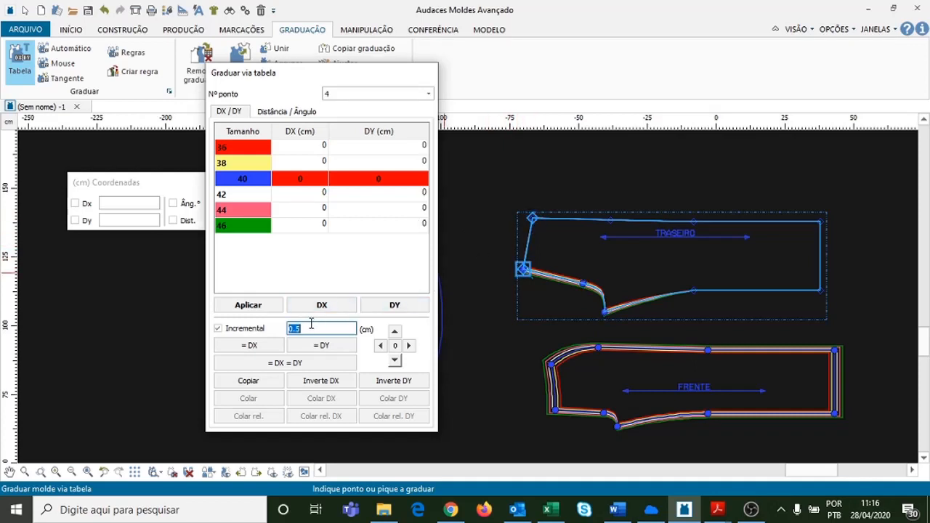
left_click(382, 346)
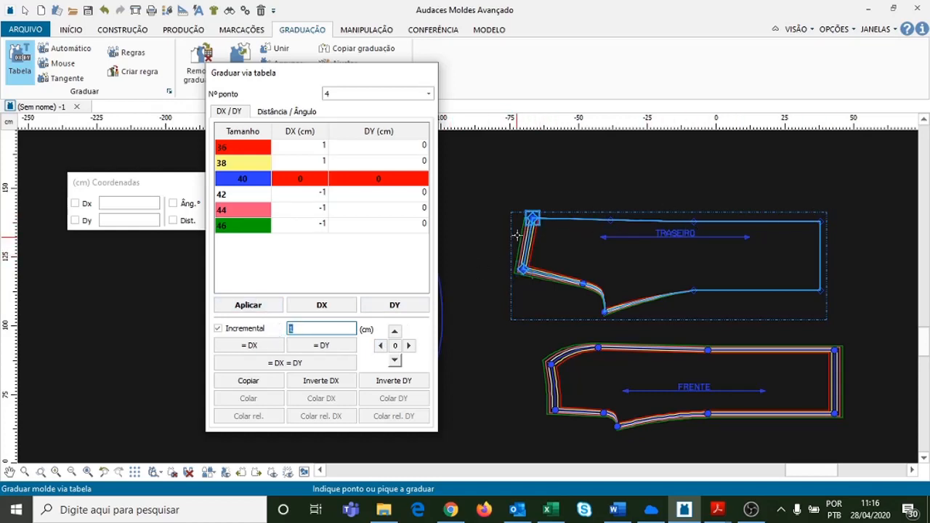
- Grade the TRASEIRO piece's side-seam points from waist to hem 0.5 cm upward in DY
left_click(609, 219)
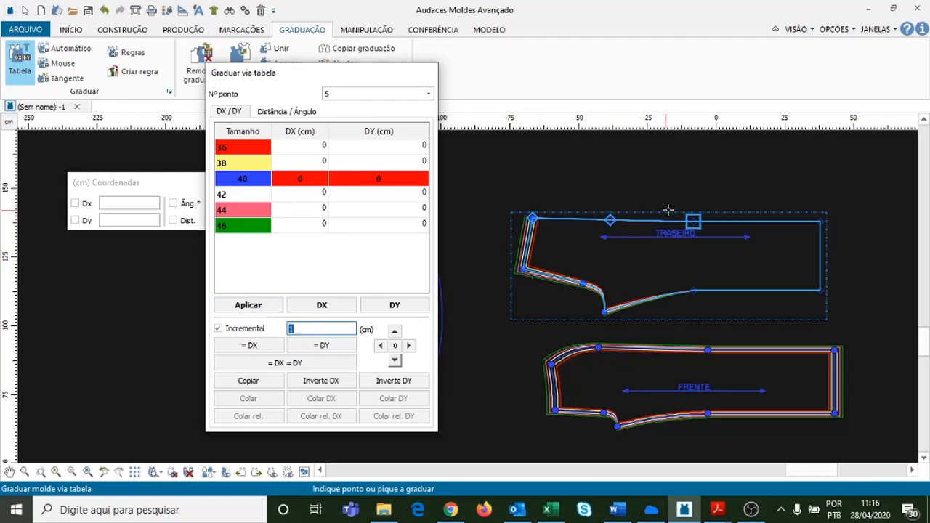
left_click(695, 221)
left_click(819, 221)
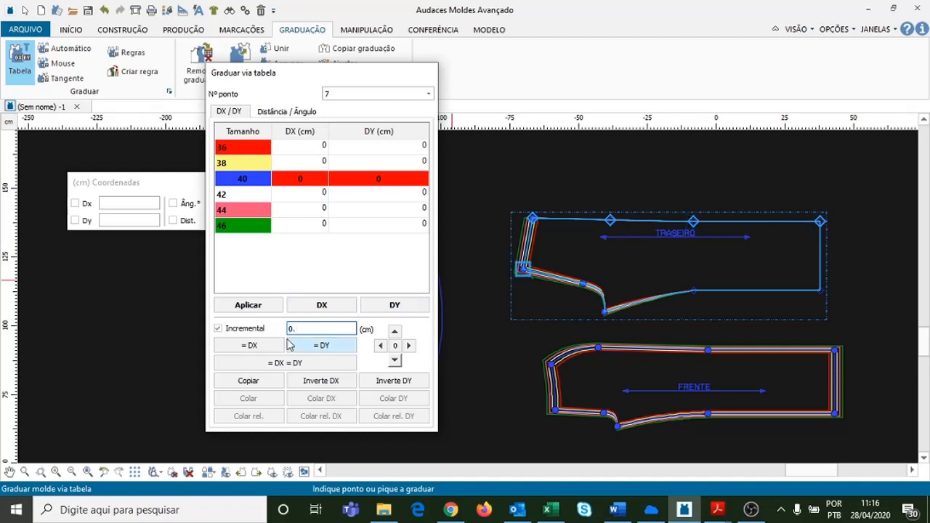
left_click(395, 334)
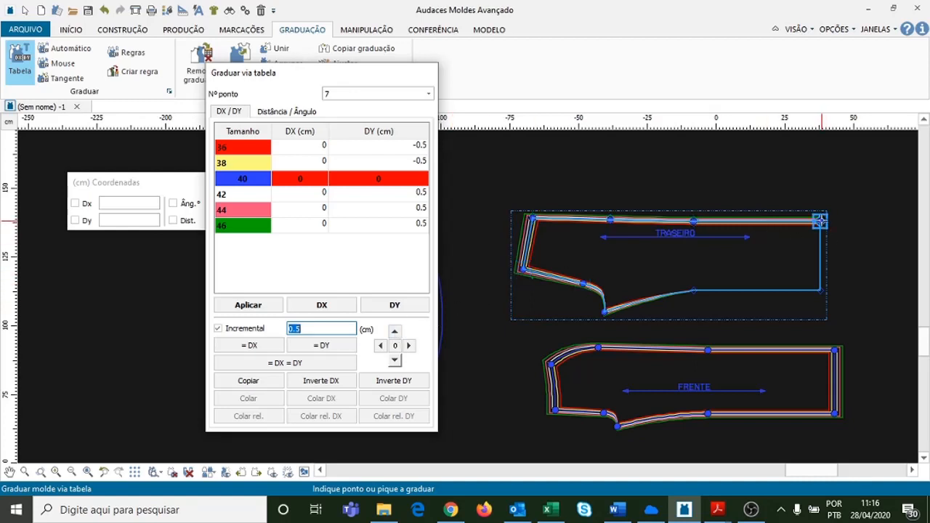
- Grade the TRASEIRO piece's hem points 1 cm outward in DX and its inner-leg hem and knee points 0.5 cm downward in DY
left_click(821, 290)
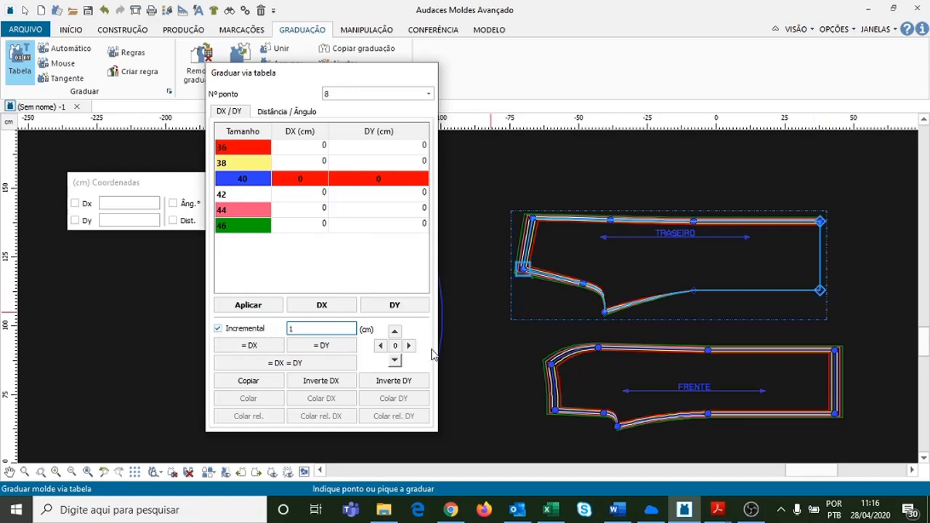
left_click(409, 346)
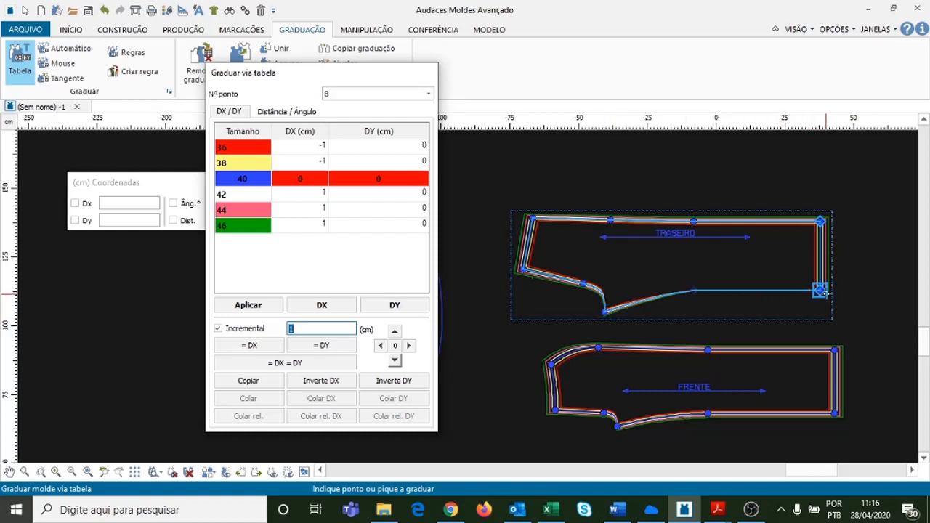
left_click(693, 291)
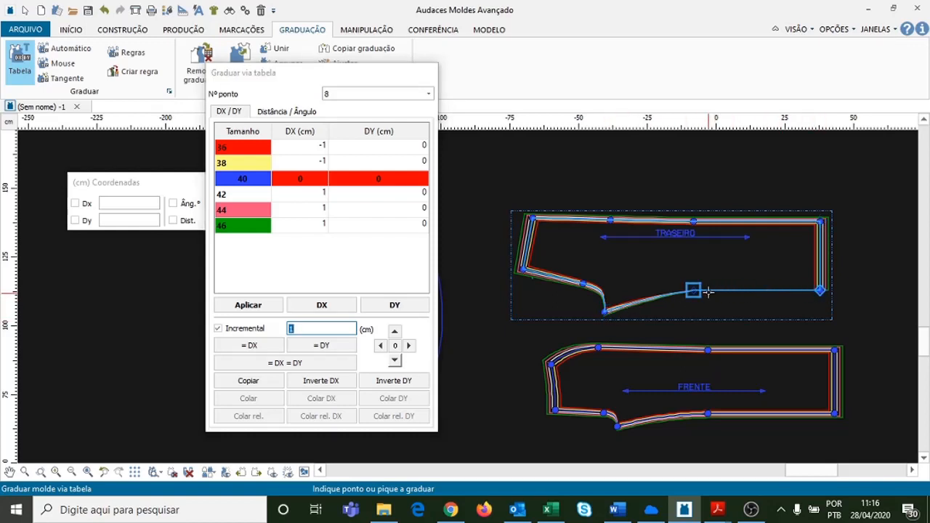
left_click(619, 315)
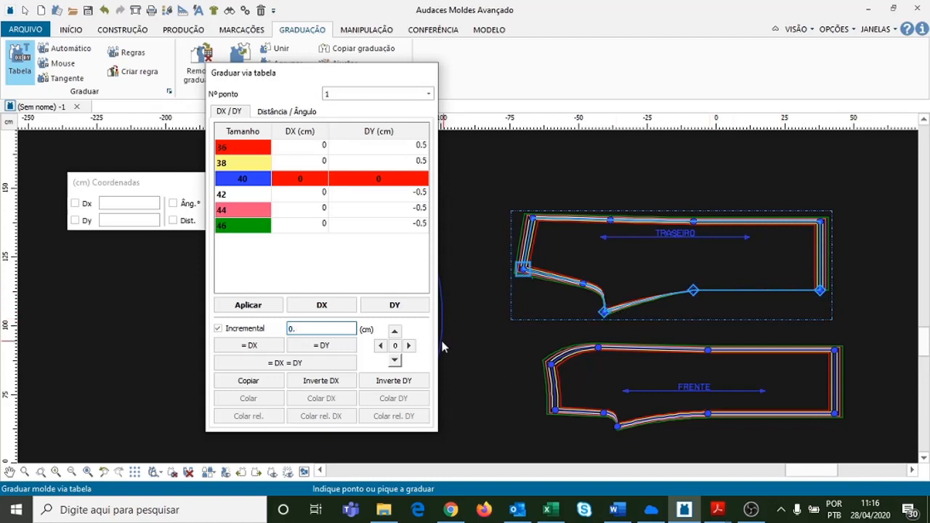
left_click(392, 366)
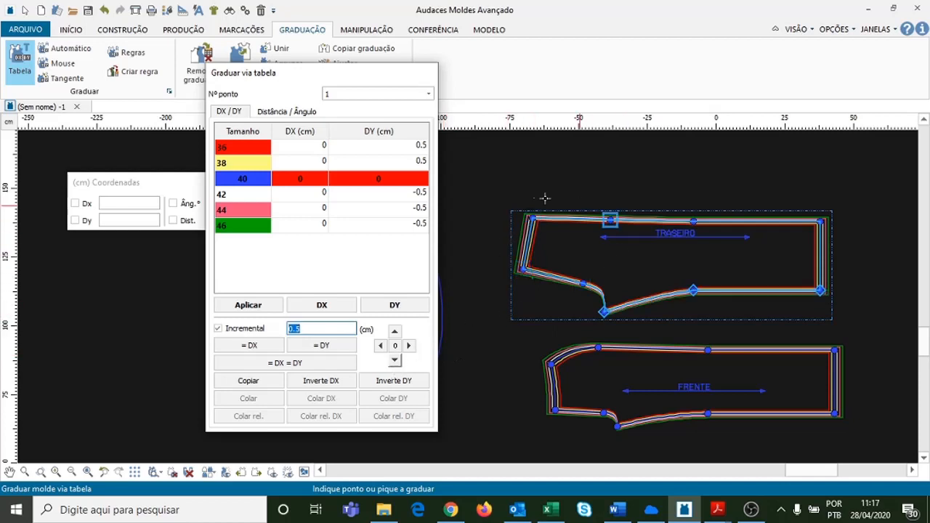
right_click(506, 185)
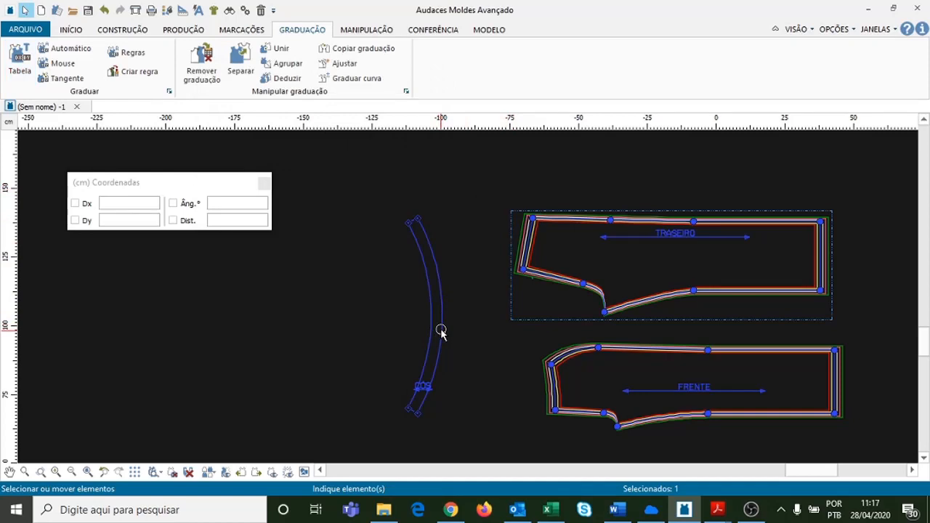
- Fold the CÓS waistband piece in half with the Horizontal fold mode, keeping its upper half
scroll(449, 360, "up", 3)
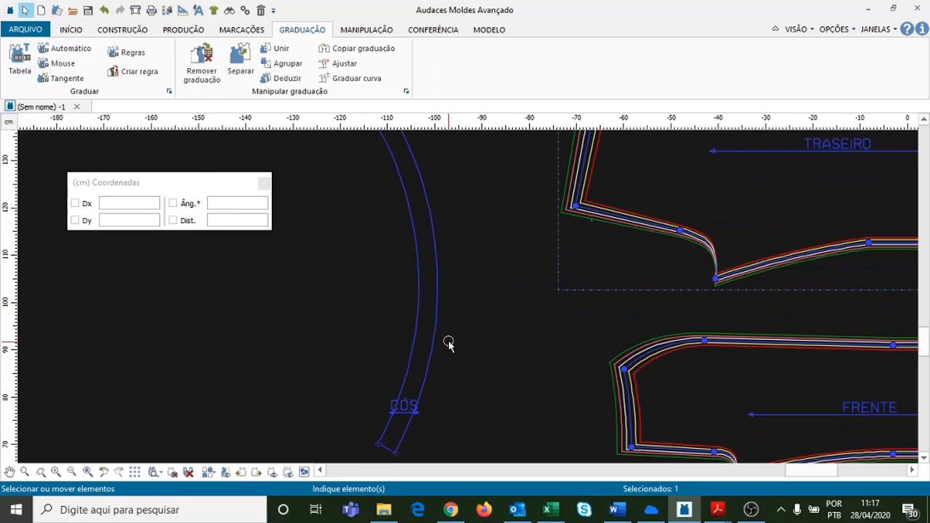
scroll(448, 343, "down", 2)
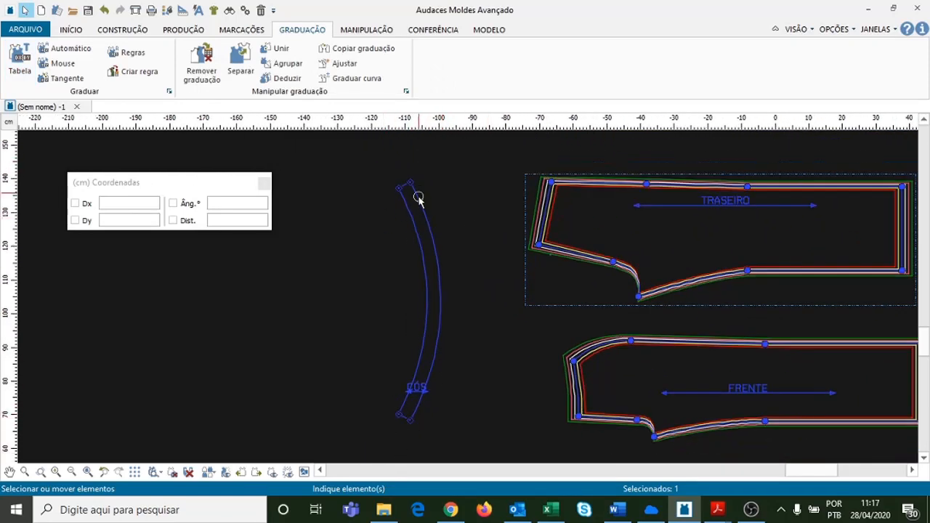
scroll(437, 232, "down", 1)
scroll(436, 293, "up", 3)
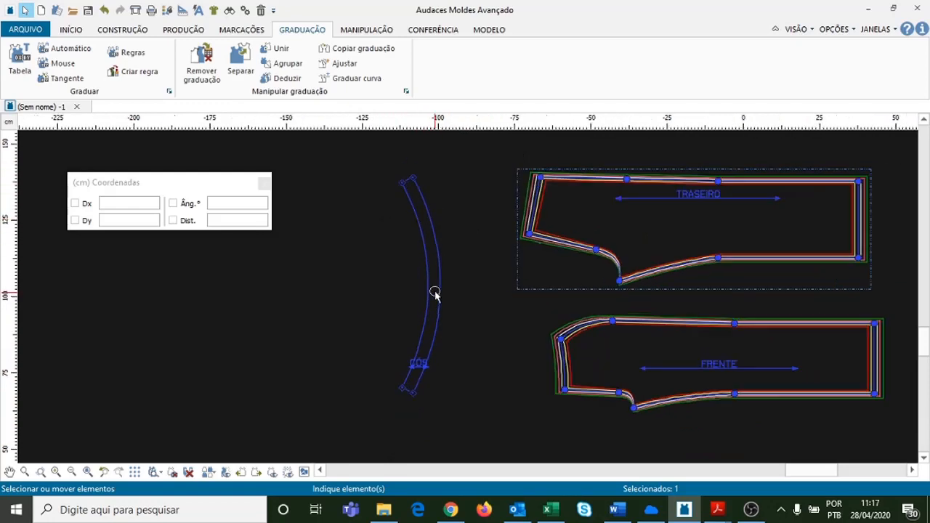
scroll(436, 253, "down", 3)
left_click(411, 189)
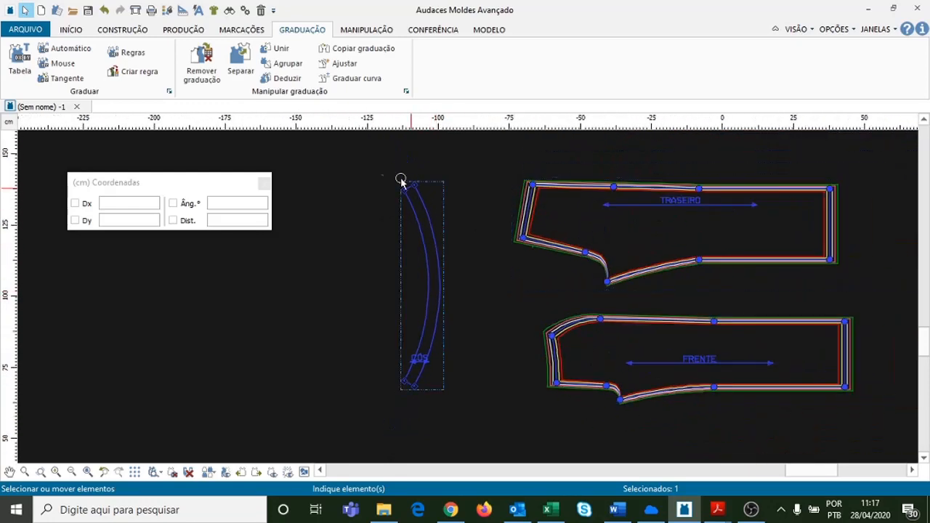
left_click(182, 32)
left_click(187, 64)
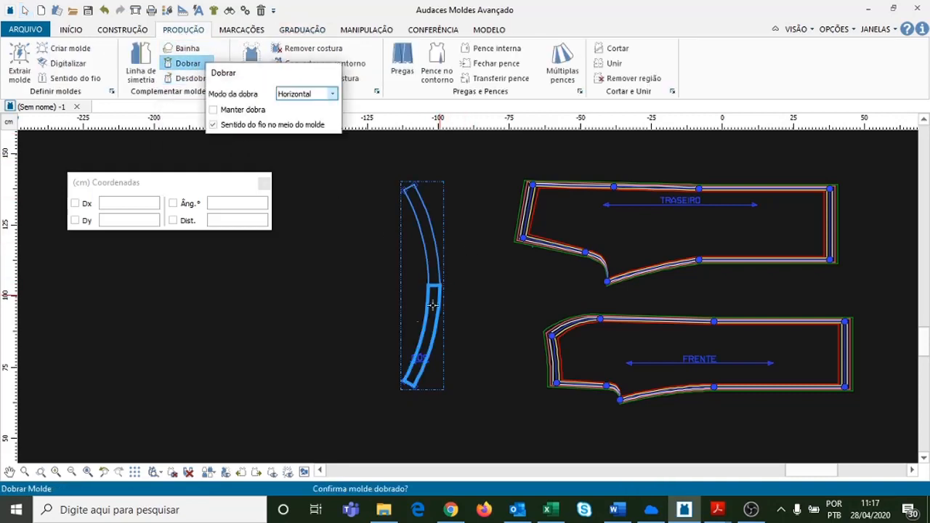
left_click(383, 204)
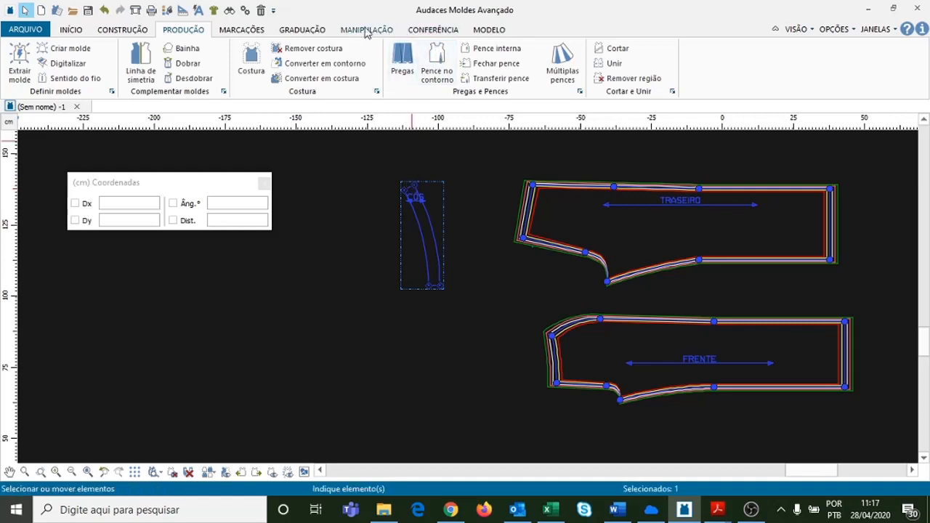
- Try to grade the inner-edge end point of the folded CÓS waistband by tangent, incrementally 2 cm per size, without inverting the direction
left_click(321, 34)
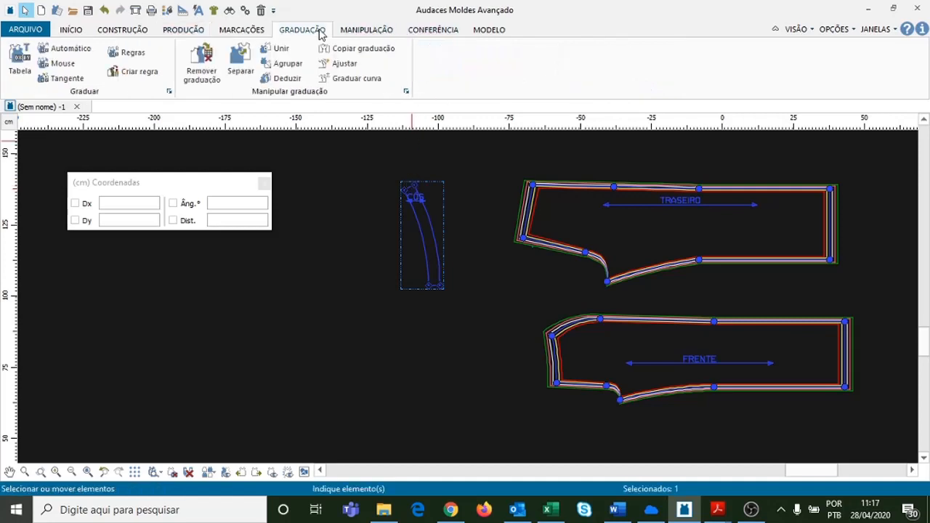
left_click(59, 84)
left_click(405, 189)
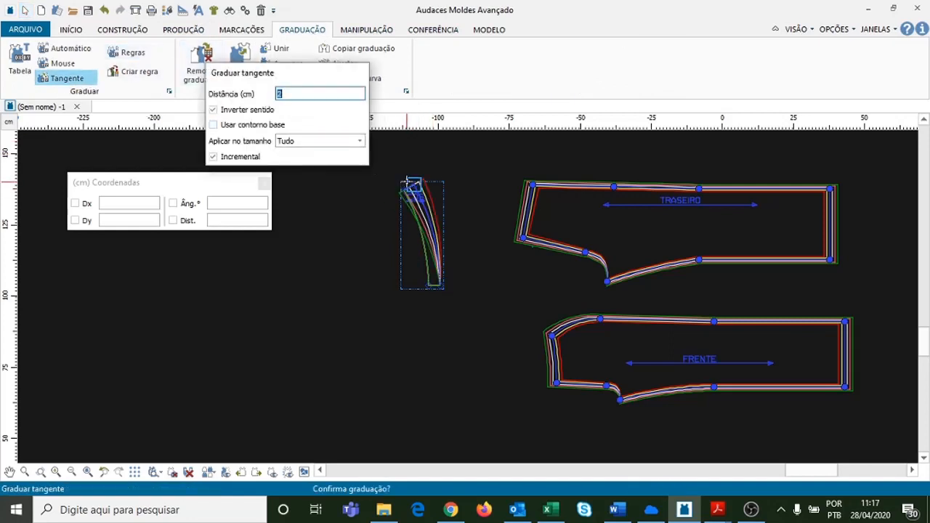
left_click_drag(308, 82, 693, 72)
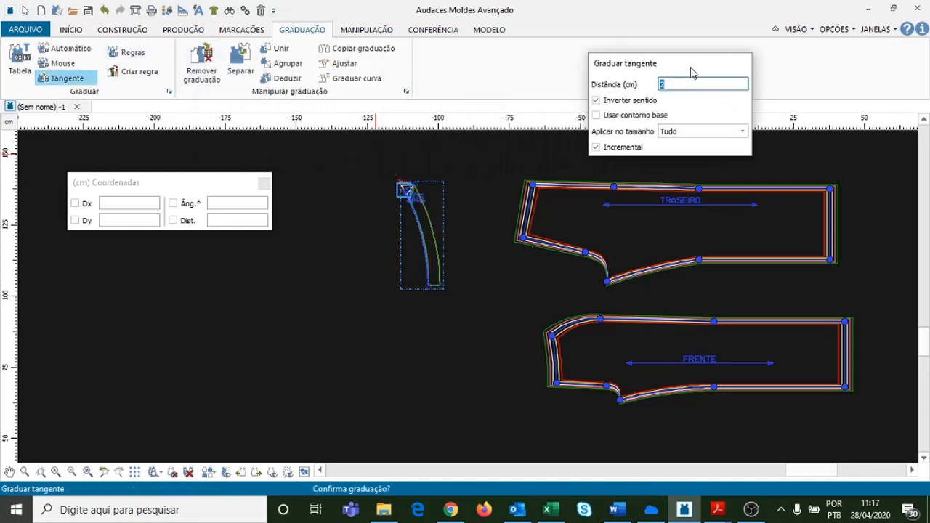
left_click(618, 100)
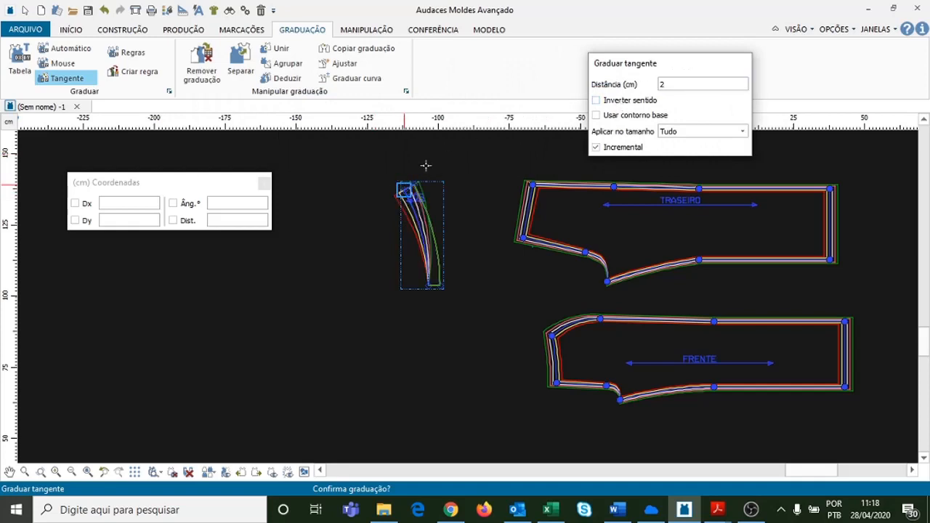
left_click(674, 85)
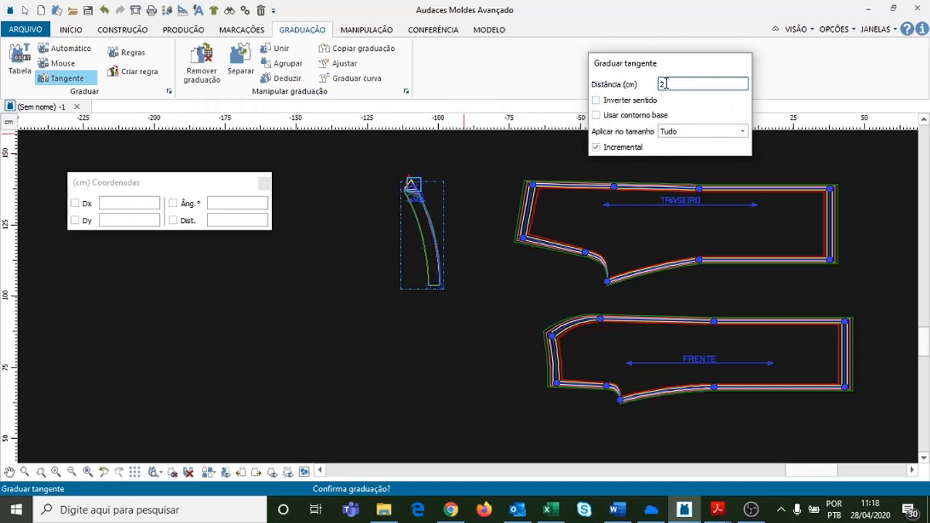
scroll(406, 184, "up", 3)
scroll(429, 191, "up", 2)
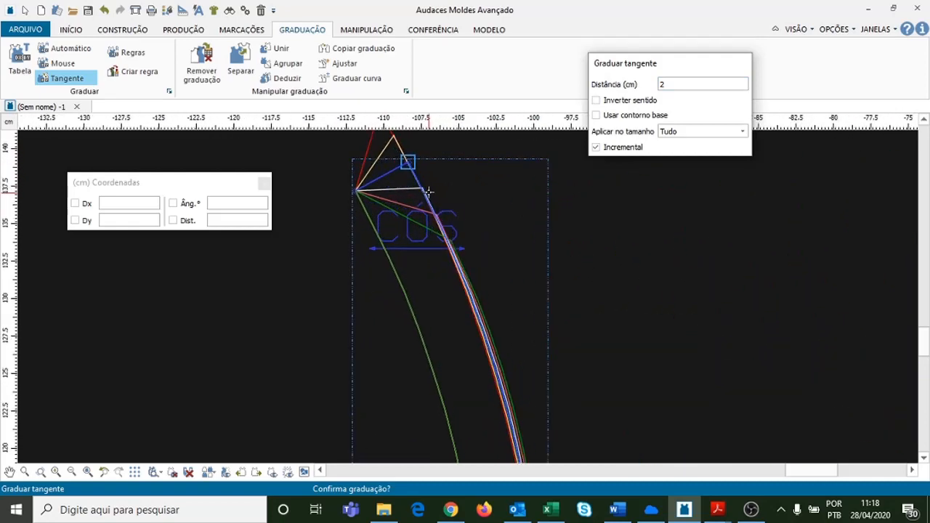
scroll(369, 202, "down", 2)
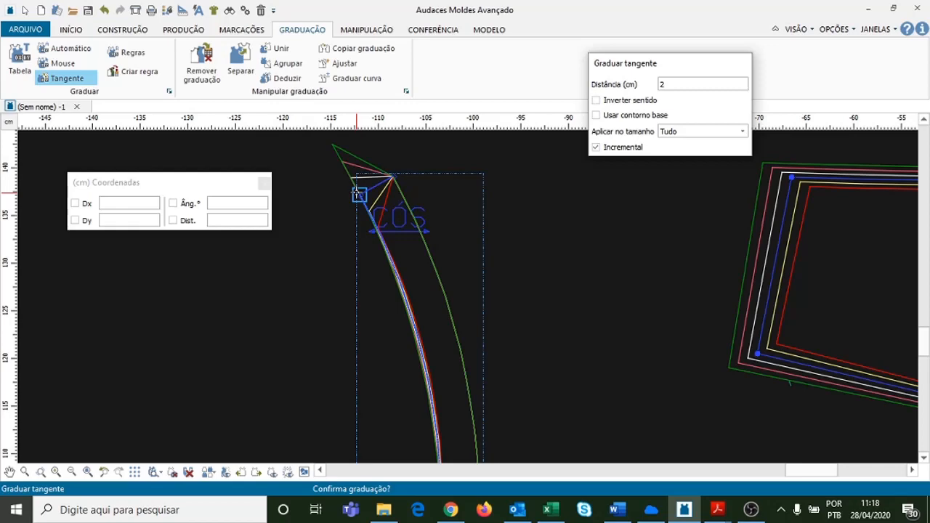
left_click(359, 195)
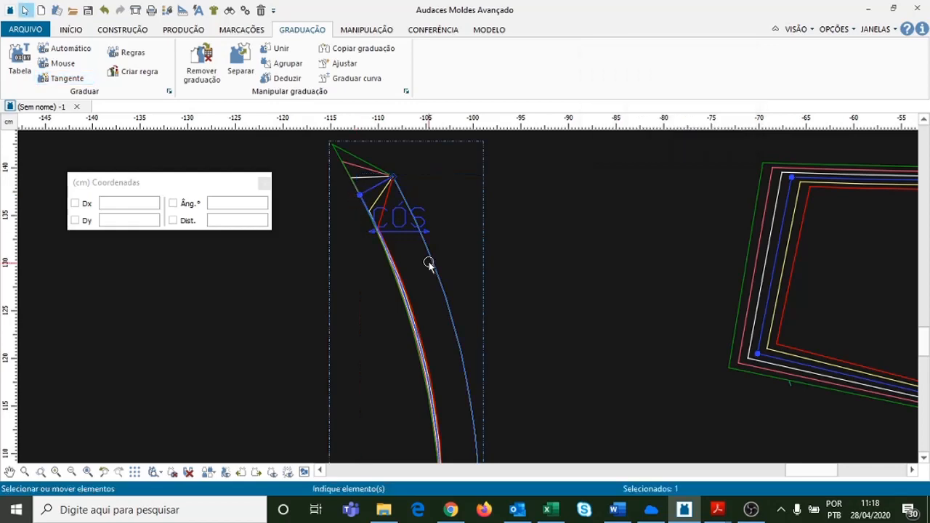
- Try to grade the outer-edge end point of the CÓS waistband by tangent 2 cm per size with the direction inverted
scroll(429, 261, "down", 3)
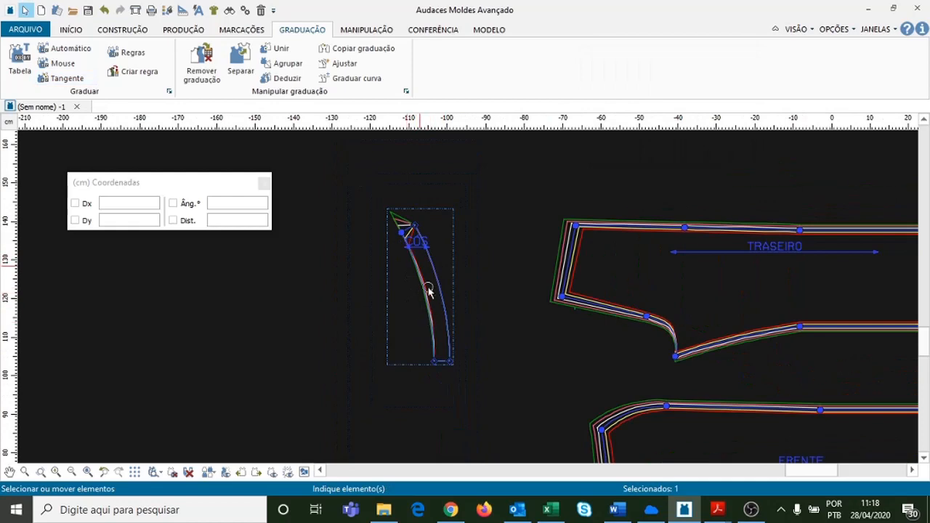
left_click(66, 78)
scroll(424, 226, "up", 4)
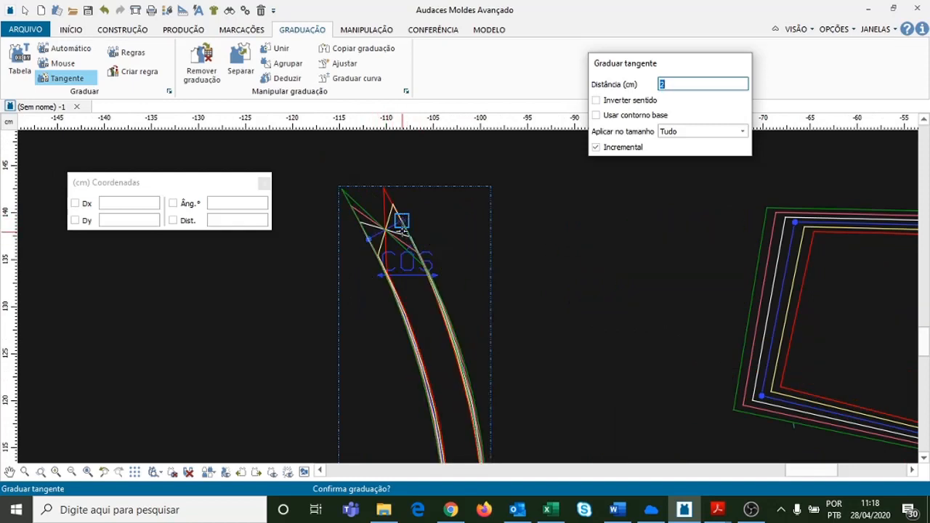
left_click(596, 101)
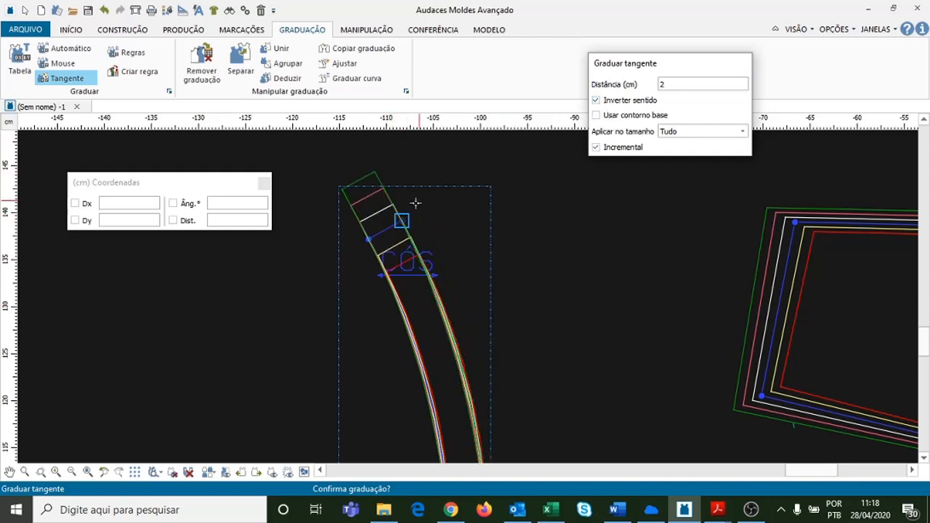
right_click(418, 231)
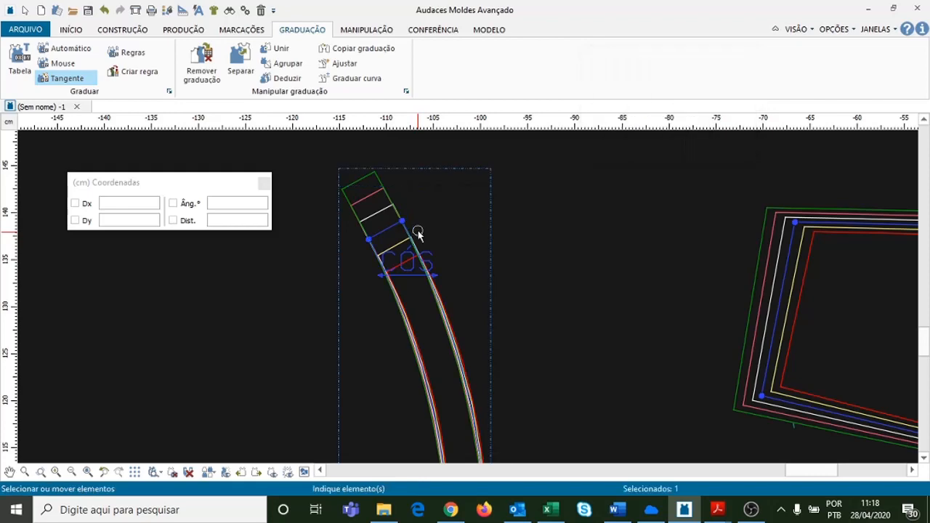
- Undo both tangent gradings on the CÓS waistband's end points after checking the graded curves along its edges
scroll(426, 228, "down", 2)
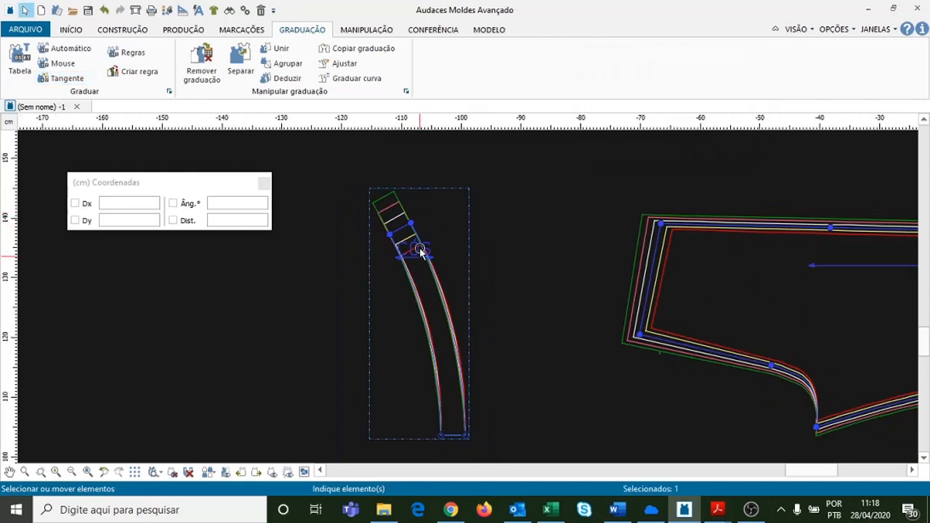
left_click(517, 233)
scroll(523, 311, "down", 2)
scroll(487, 378, "up", 3)
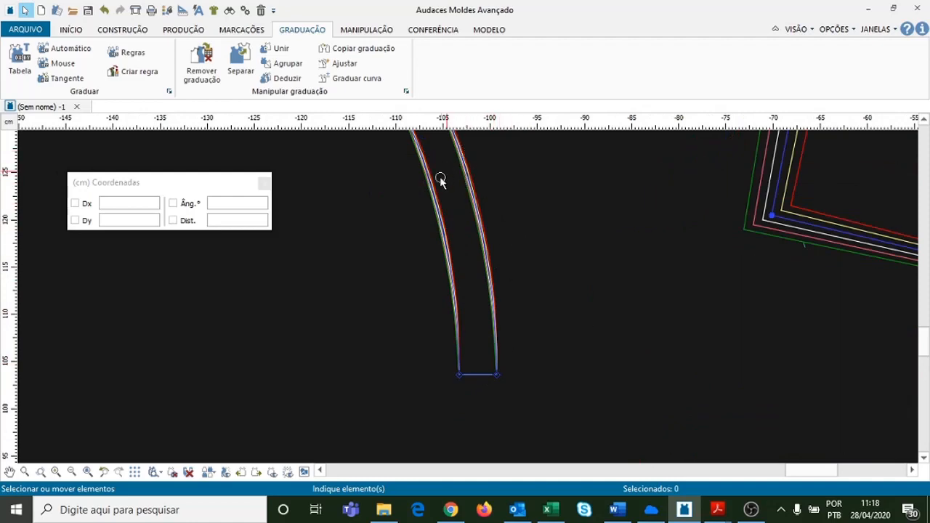
scroll(521, 391, "down", 1)
scroll(521, 391, "down", 1)
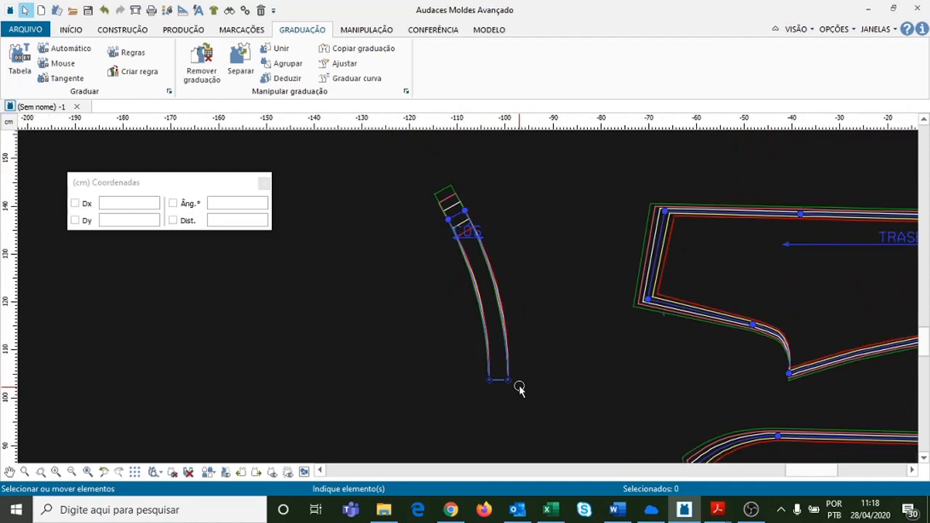
scroll(505, 307, "up", 2)
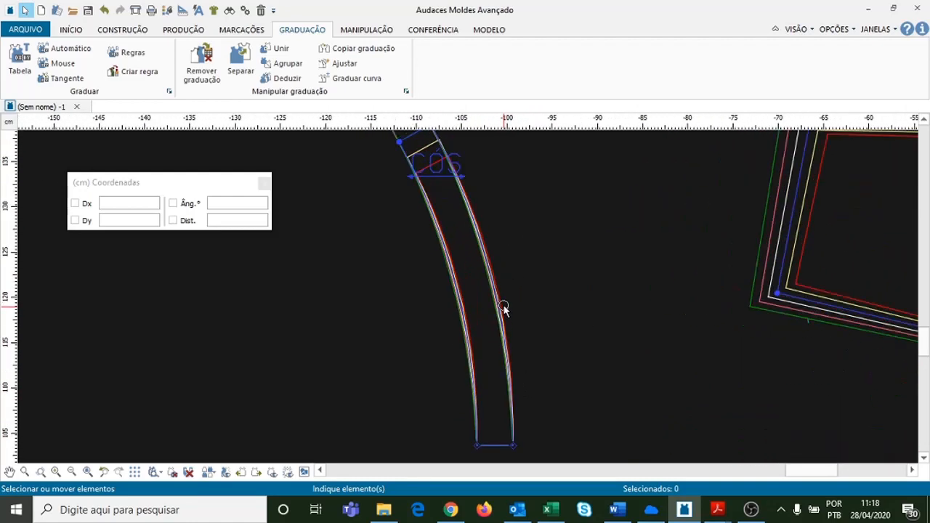
scroll(504, 307, "down", 2)
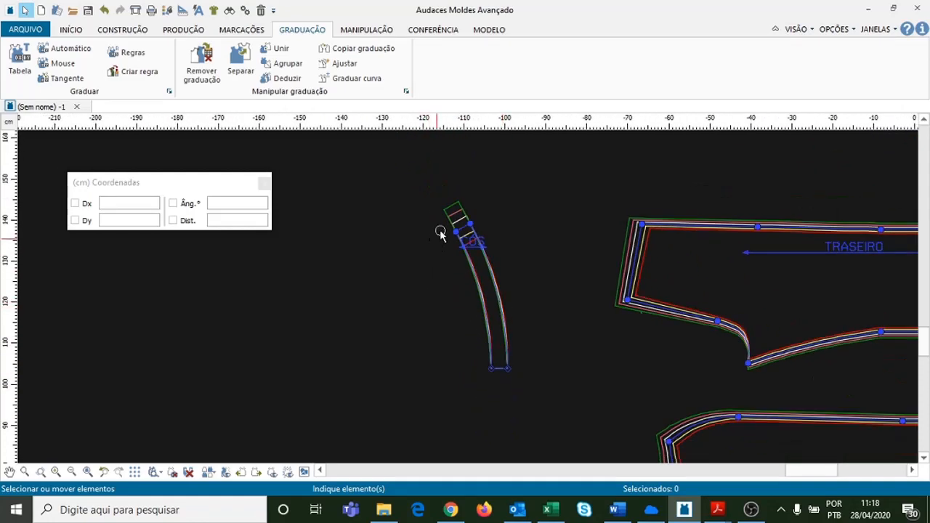
left_click(106, 12)
left_click(106, 12)
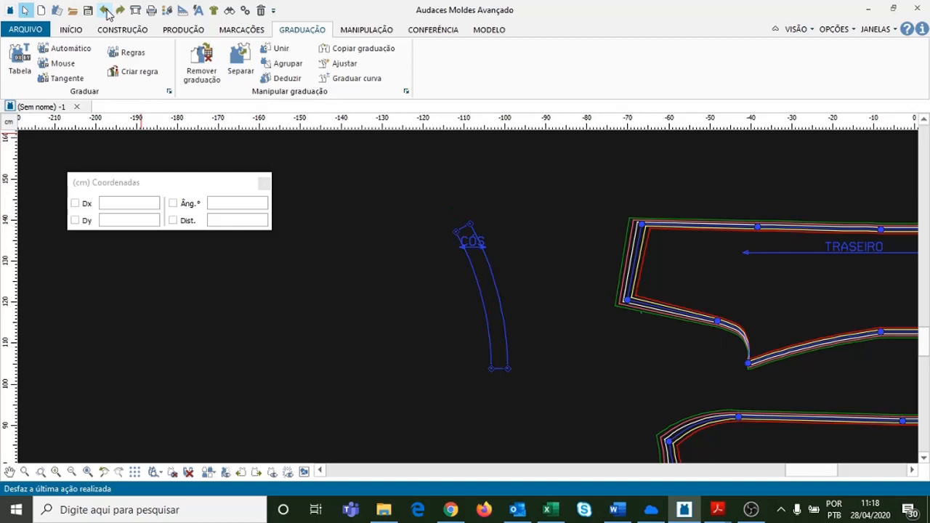
- Insert a control point on the CÓS waistband's outer long edge, 6 cm along the perimeter from its upper end corner
left_click(367, 30)
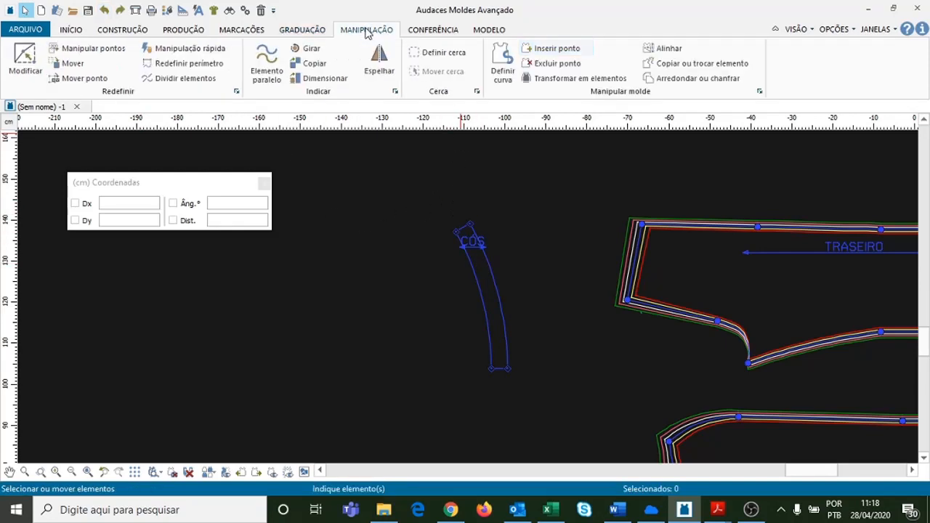
left_click(542, 51)
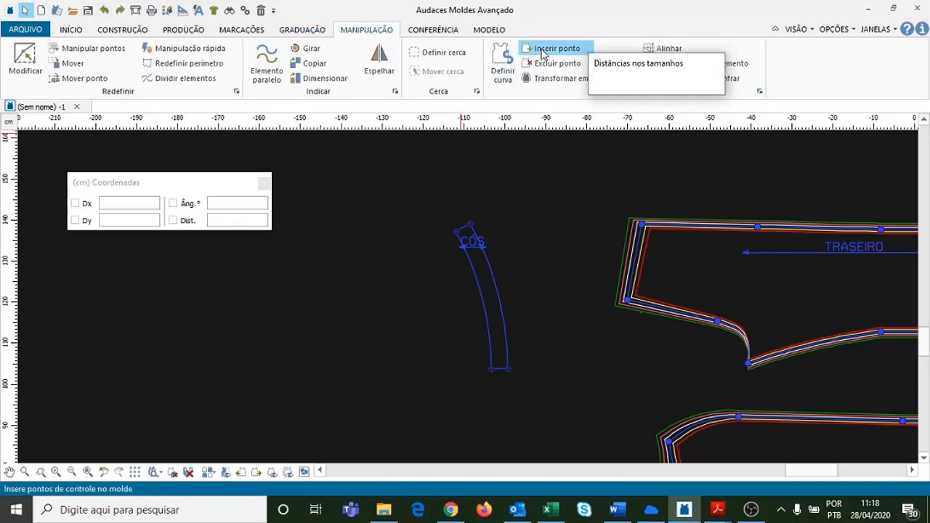
left_click(471, 222)
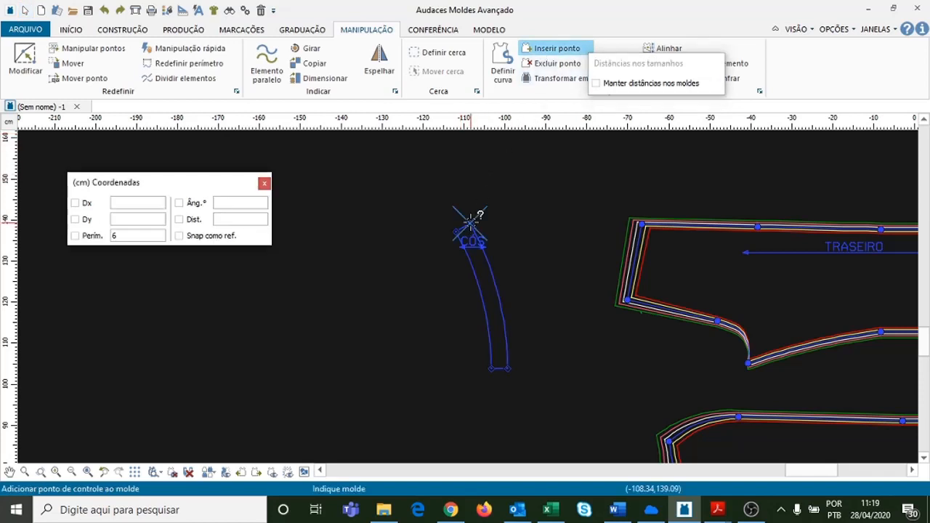
left_click(100, 237)
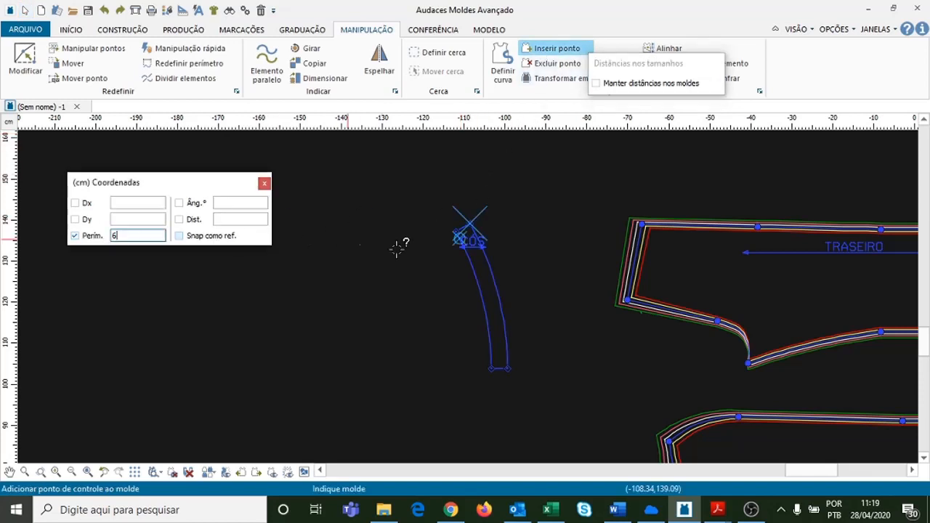
scroll(495, 246, "up", 1)
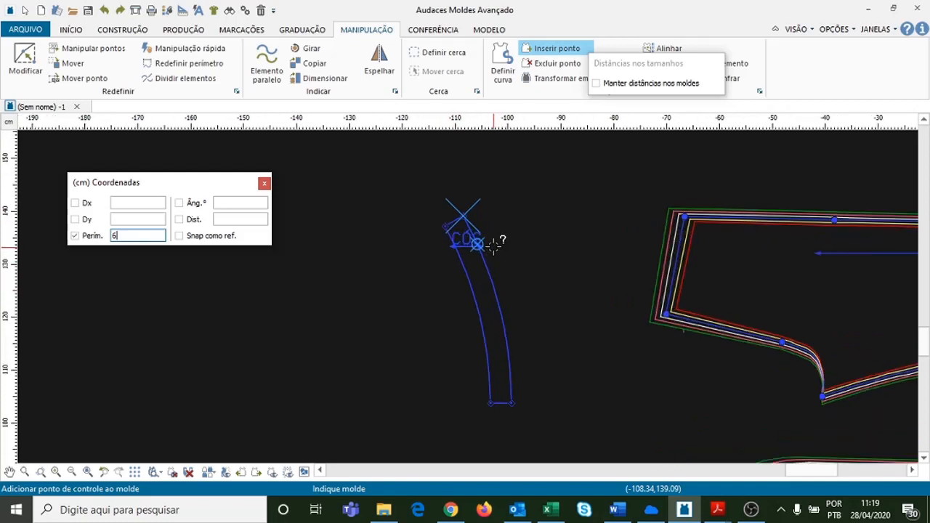
left_click(493, 246)
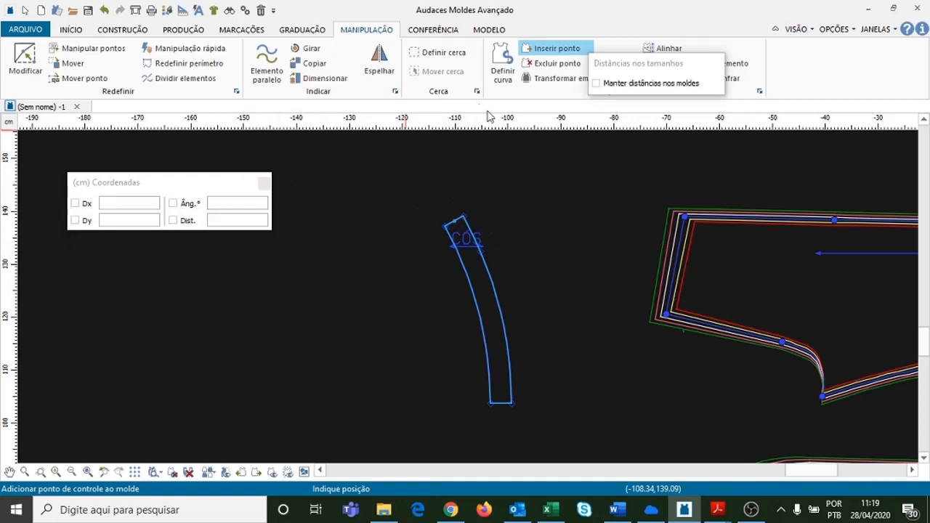
- Insert a matching control point on the waistband's inner long edge, 6 cm along the perimeter from its upper end corner
left_click(444, 228)
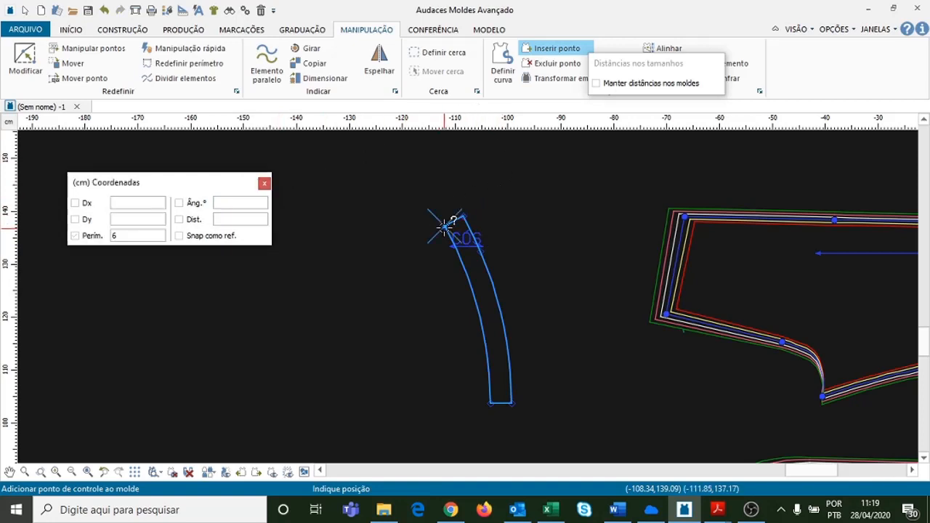
scroll(444, 227, "up", 1)
left_click(74, 236)
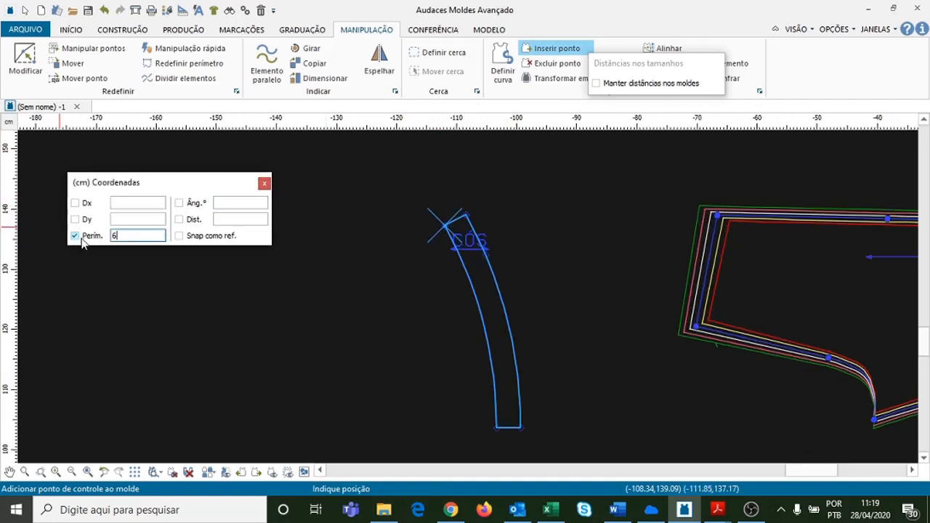
left_click(470, 268)
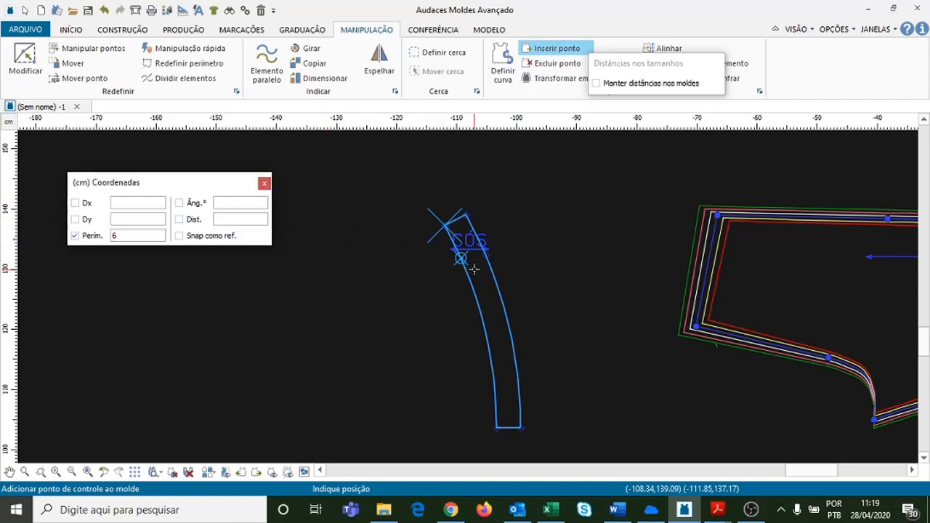
right_click(550, 243)
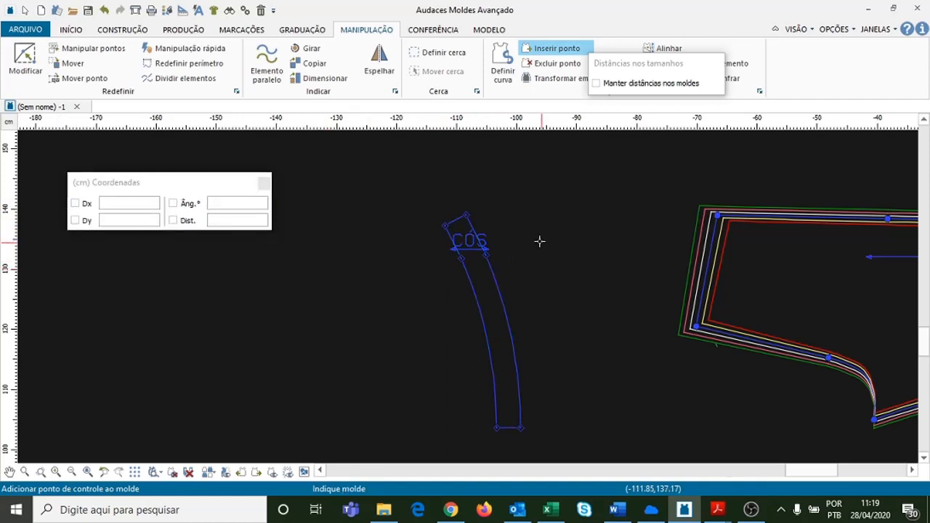
scroll(501, 247, "up", 2)
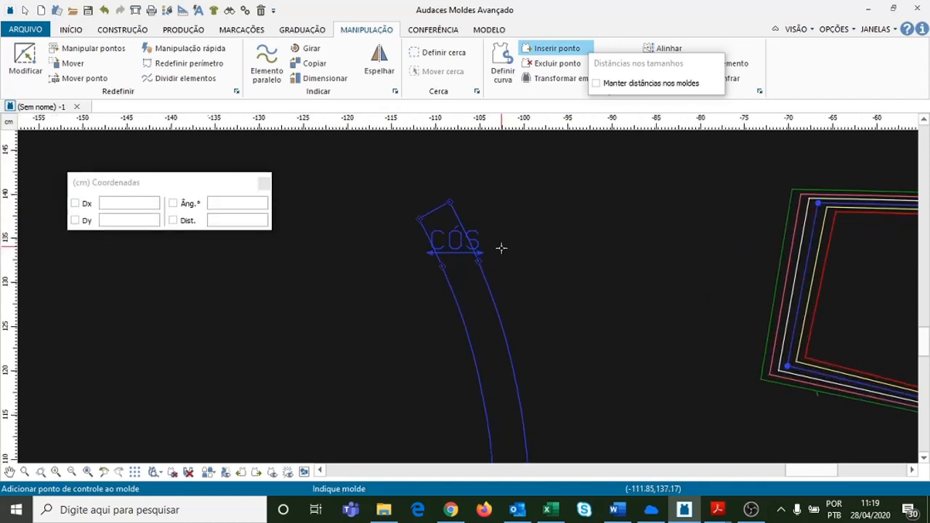
- Grade the upper end corner on the CÓS waistband's inner edge by tangent 2 cm per size, incremental, without inverting the direction
scroll(498, 254, "down", 2)
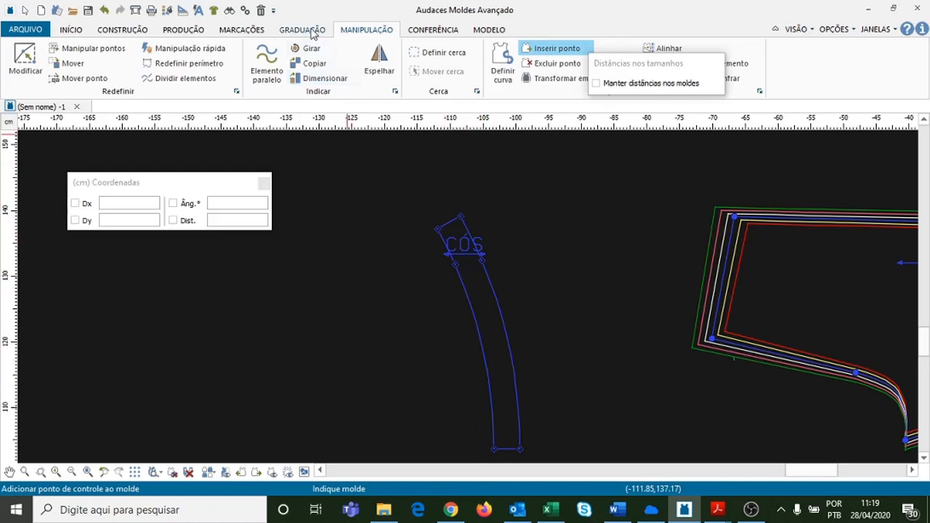
left_click(302, 30)
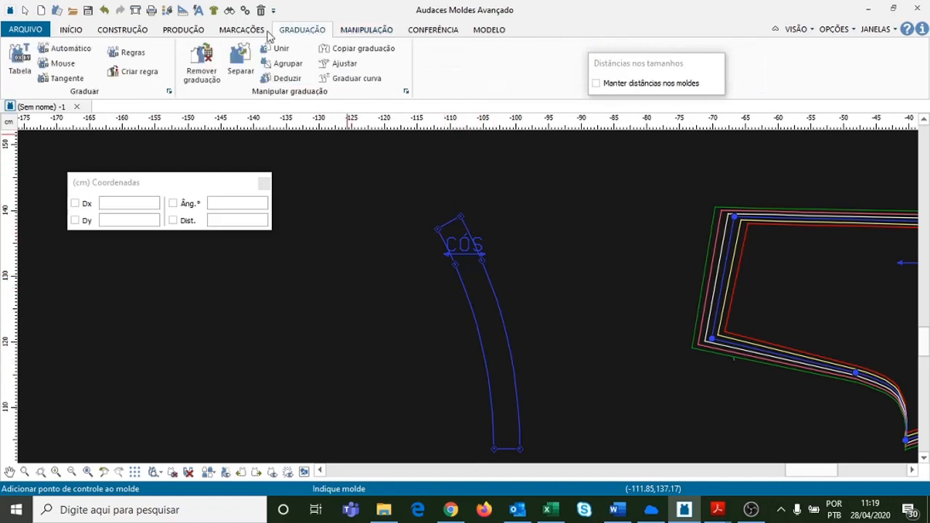
left_click(64, 78)
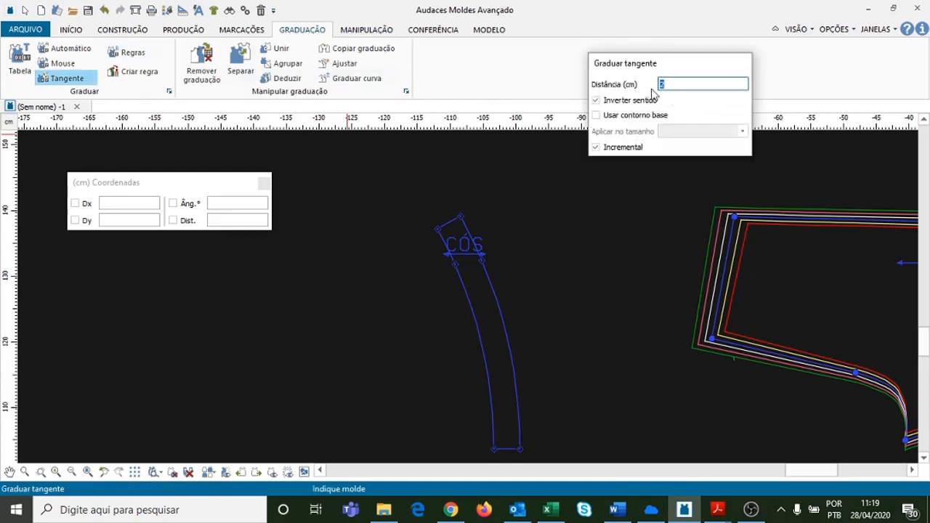
left_click(612, 105)
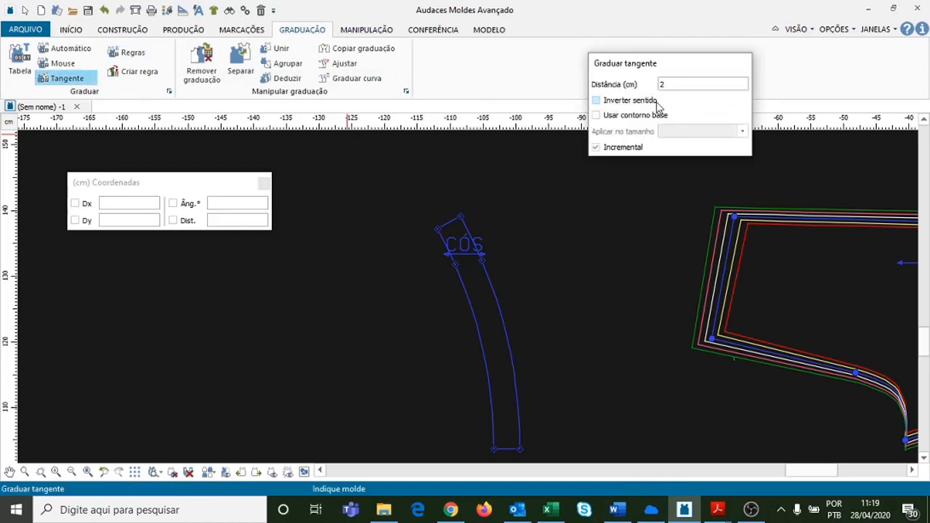
left_click(438, 230)
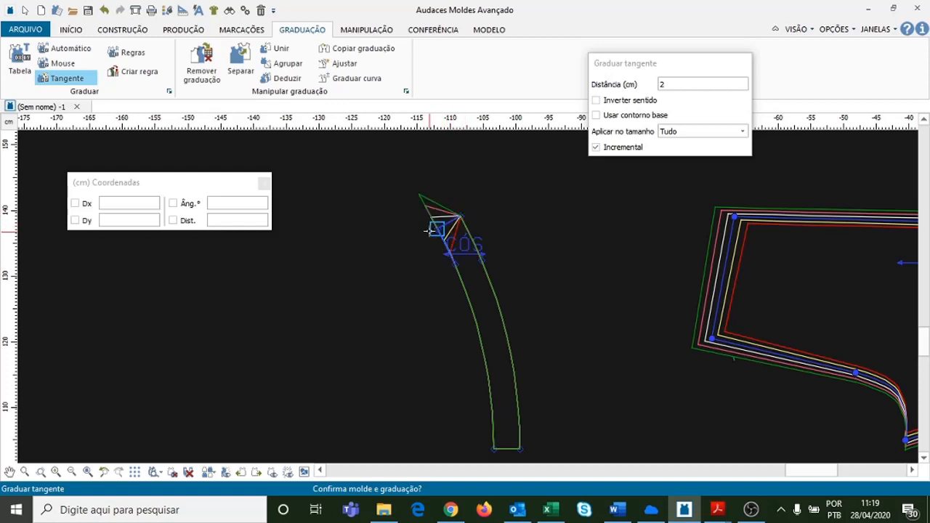
left_click(430, 230)
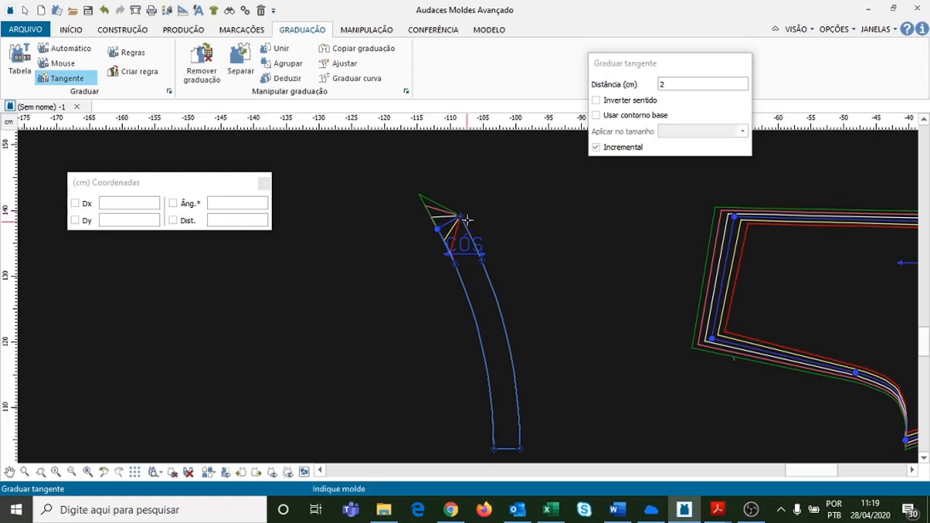
- Grade the upper end corner on the waistband's outer edge by tangent 2 cm per size with the direction inverted
left_click(597, 101)
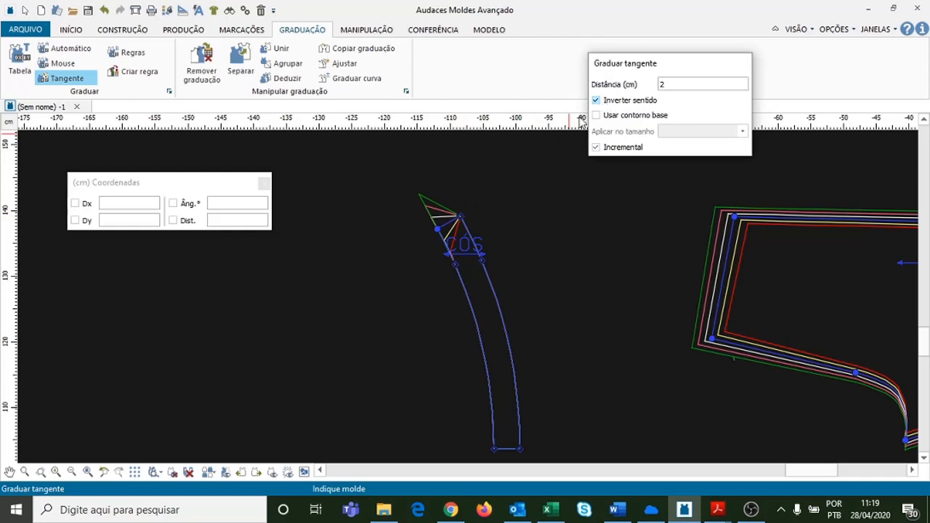
left_click(459, 216)
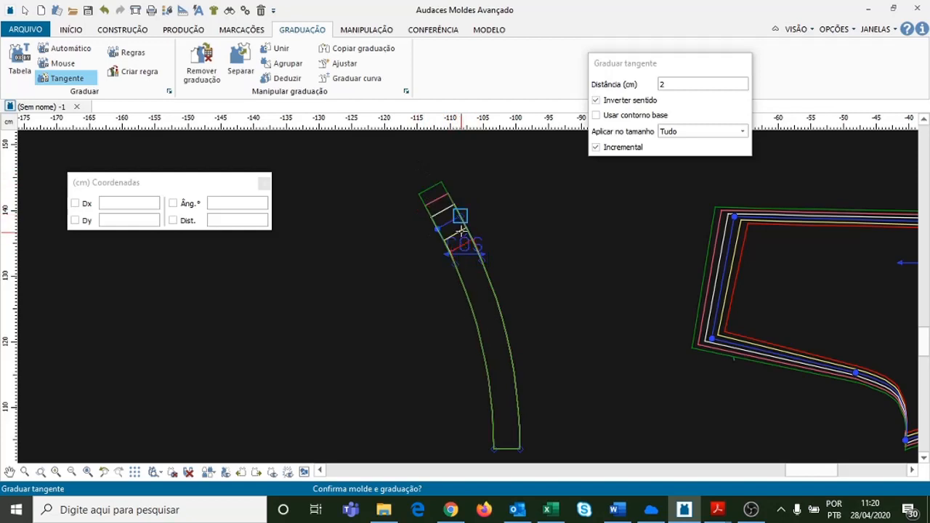
left_click(462, 230)
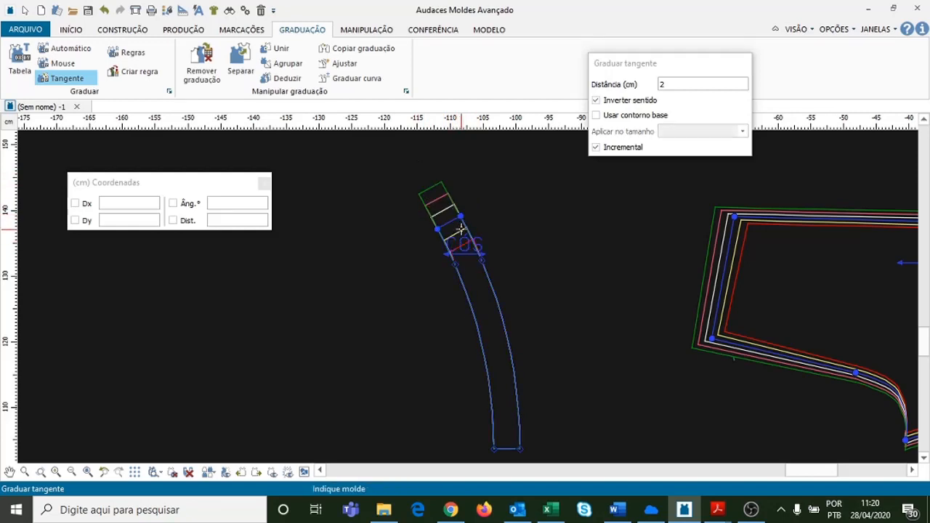
right_click(531, 267)
key("Escape")
- Unfold the graded CÓS waistband about its short lower end edge, using automatic mode with the grain line in the middle of the piece
scroll(532, 266, "down", 5)
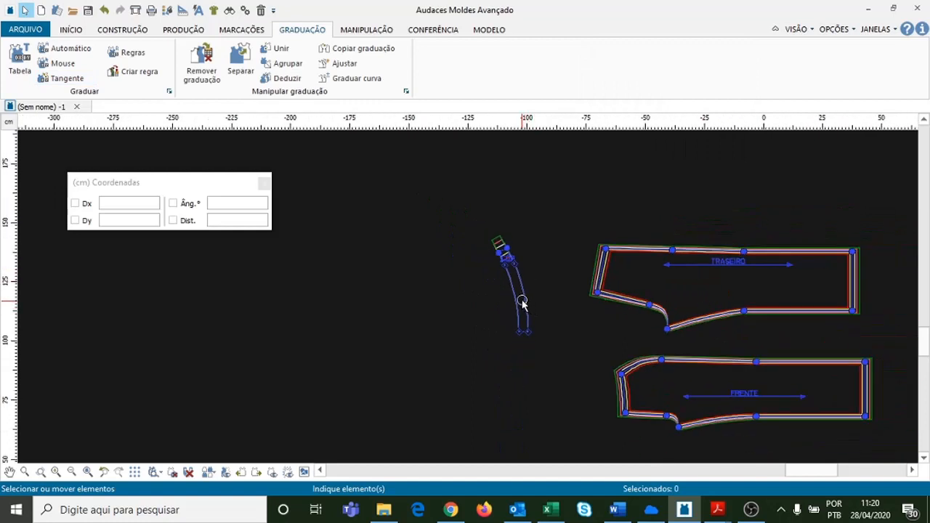
left_click(167, 33)
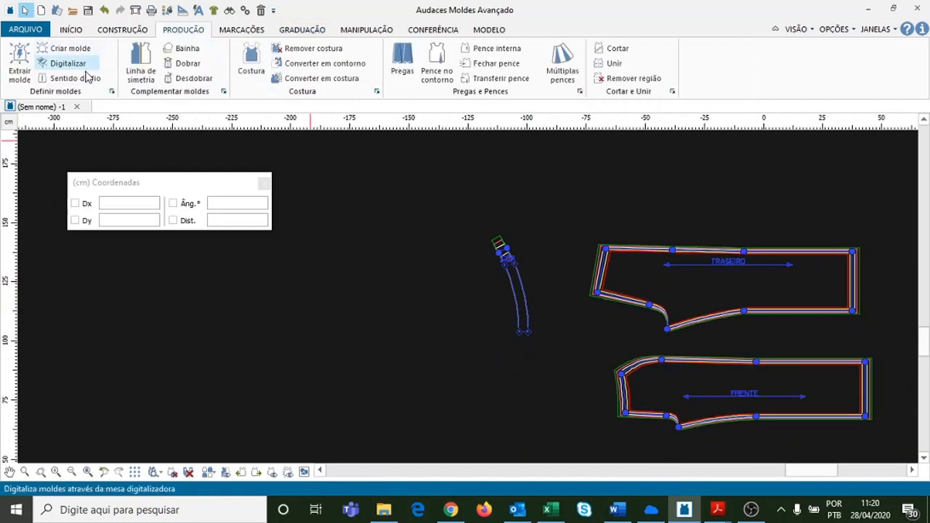
left_click(195, 79)
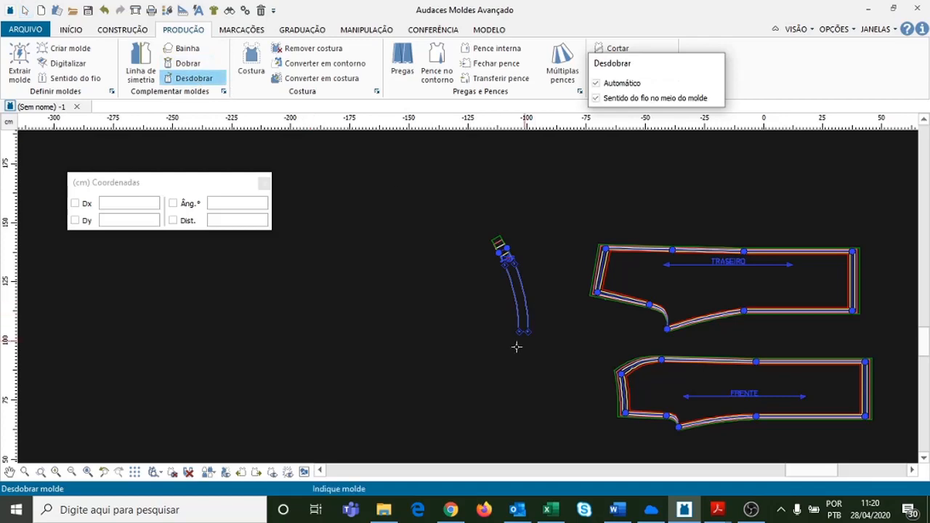
left_click(522, 332)
left_click(523, 333)
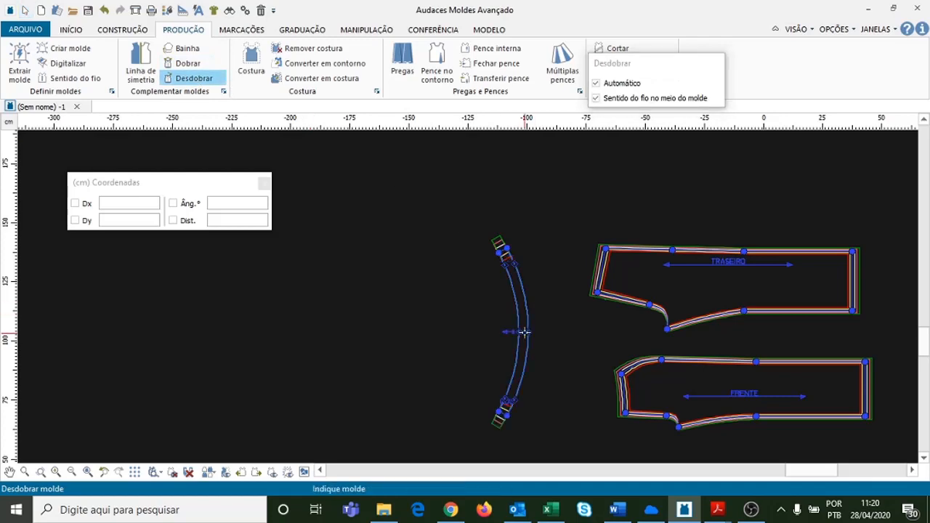
scroll(540, 384, "up", 1)
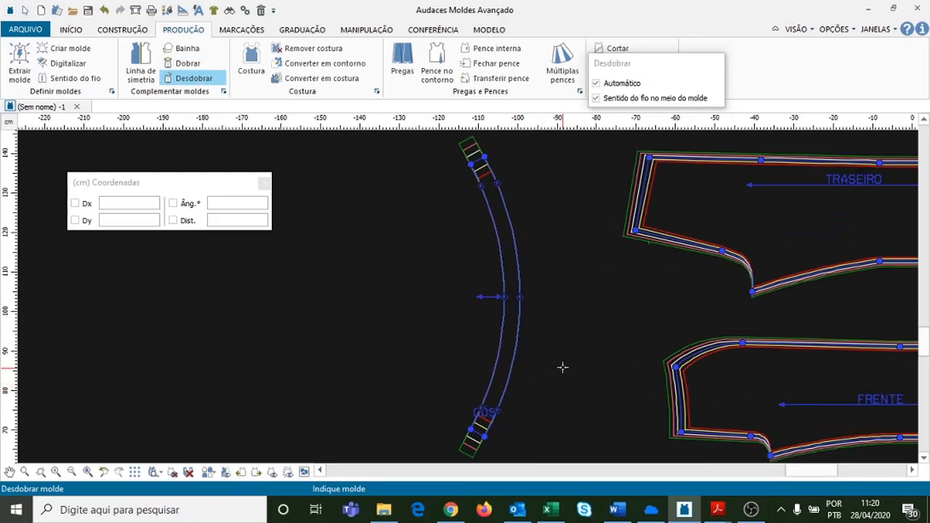
scroll(564, 371, "up", 1)
scroll(565, 373, "down", 1)
key("Escape")
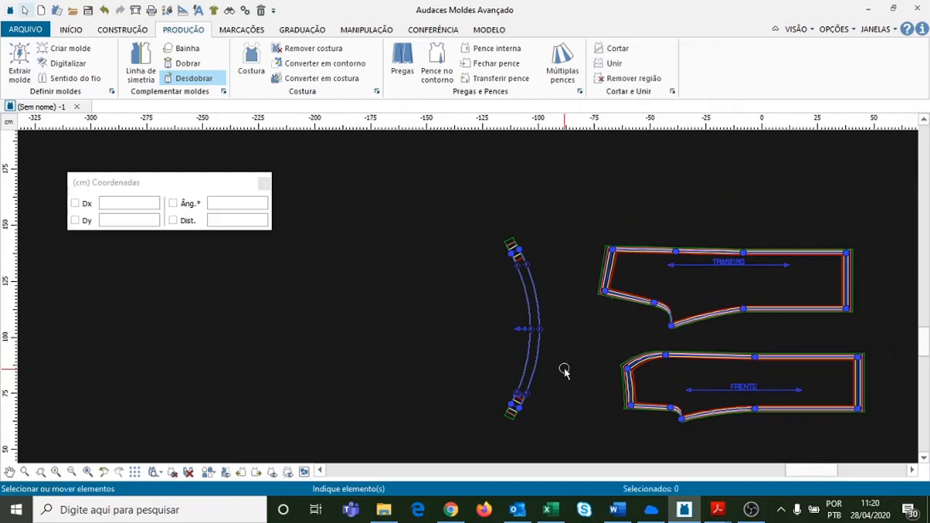